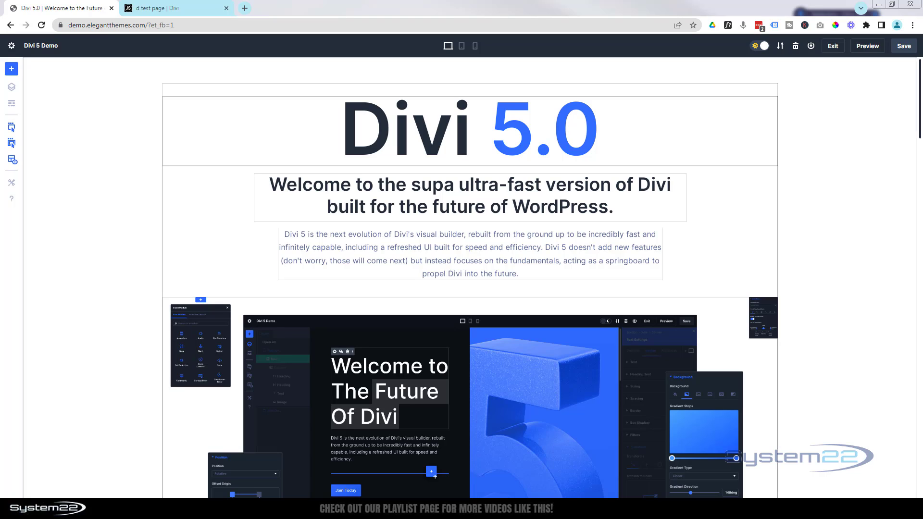
# Switch to the d test page and expand the visual builder's page controls
pyautogui.click(887, 219)
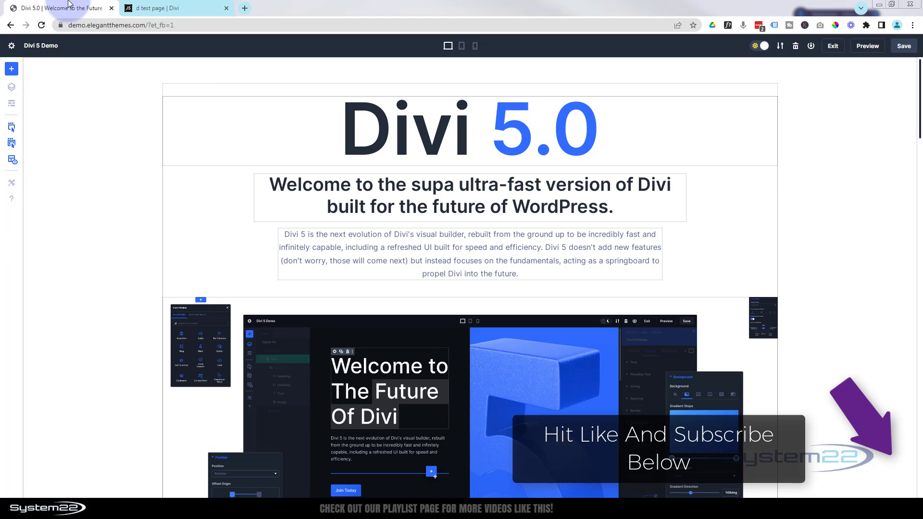
pyautogui.click(170, 9)
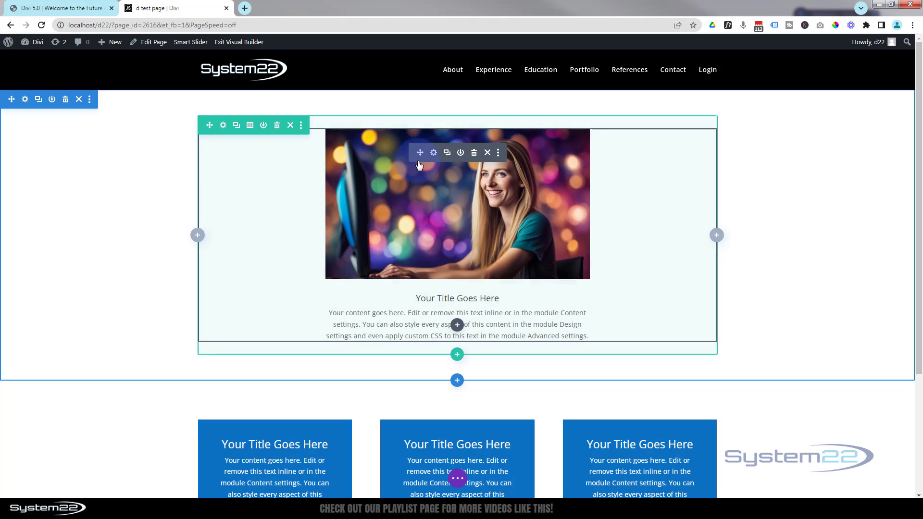
pyautogui.click(459, 480)
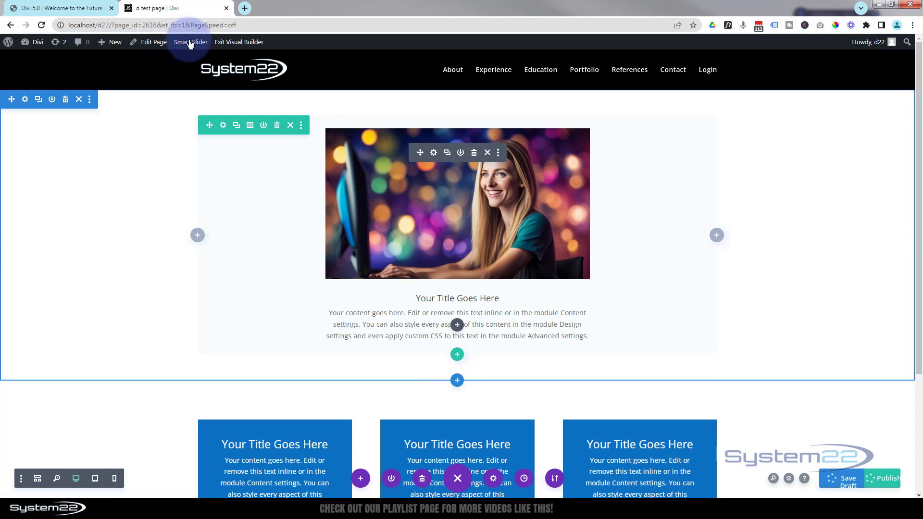
# In the Divi 5 demo, browse the premade layouts, filter them by Health & Fitness, view the Art Therapist pack and close the library
pyautogui.click(49, 8)
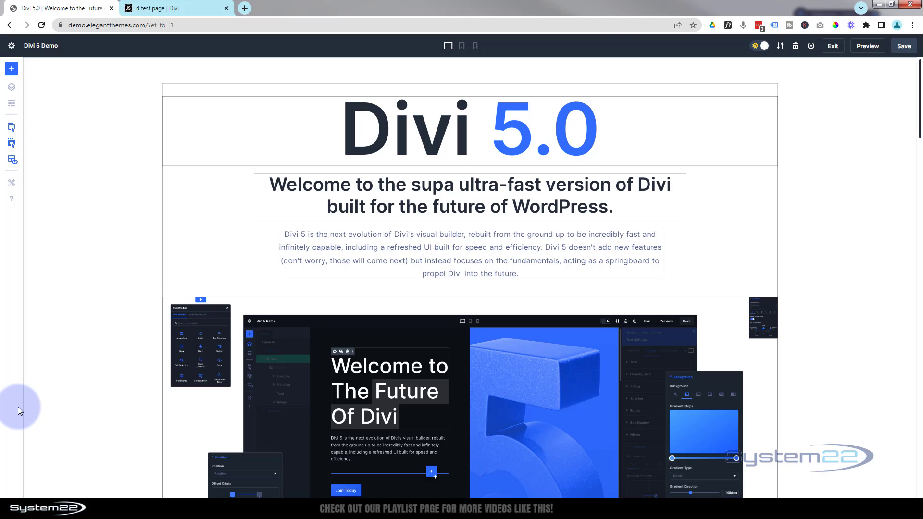
pyautogui.click(10, 70)
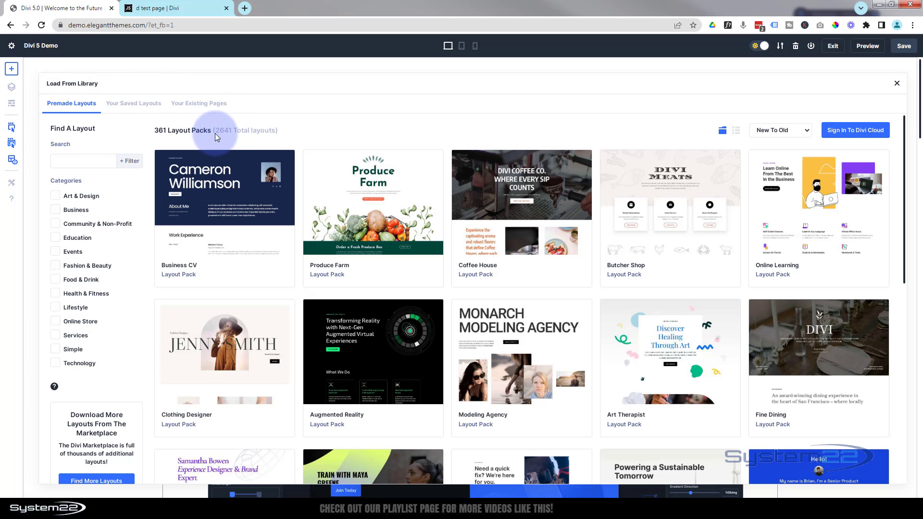
pyautogui.scroll(-5, 438, 218)
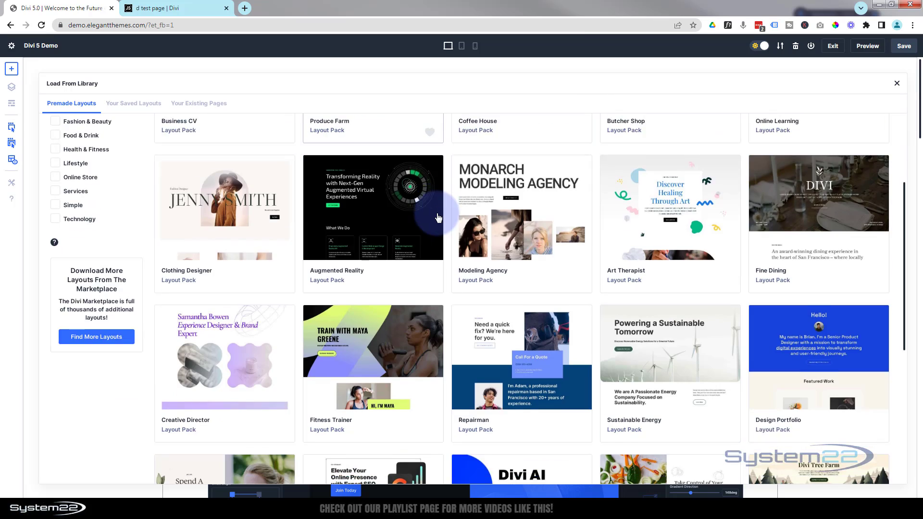
pyautogui.scroll(5, 438, 218)
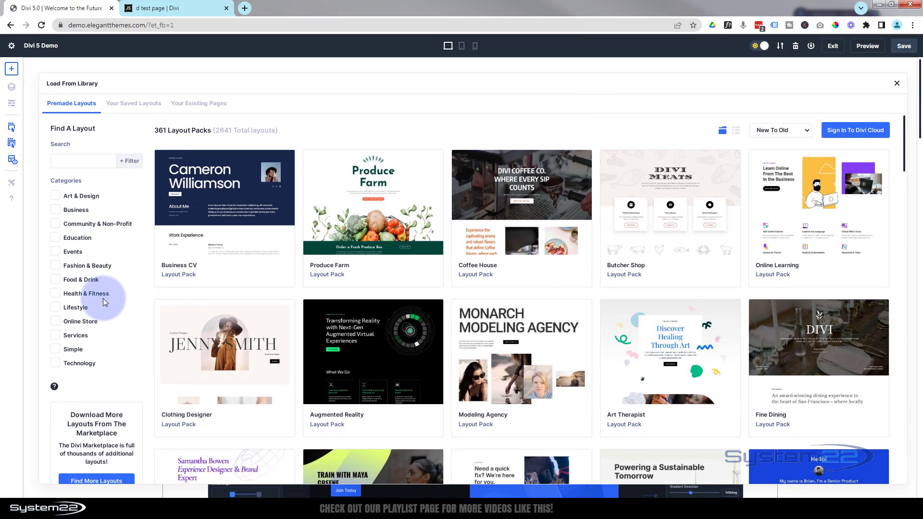
pyautogui.click(55, 293)
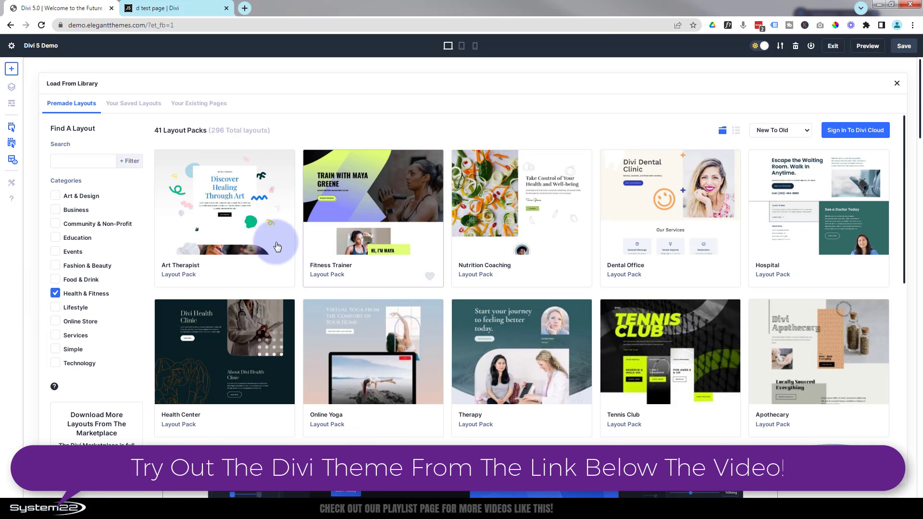
pyautogui.click(258, 245)
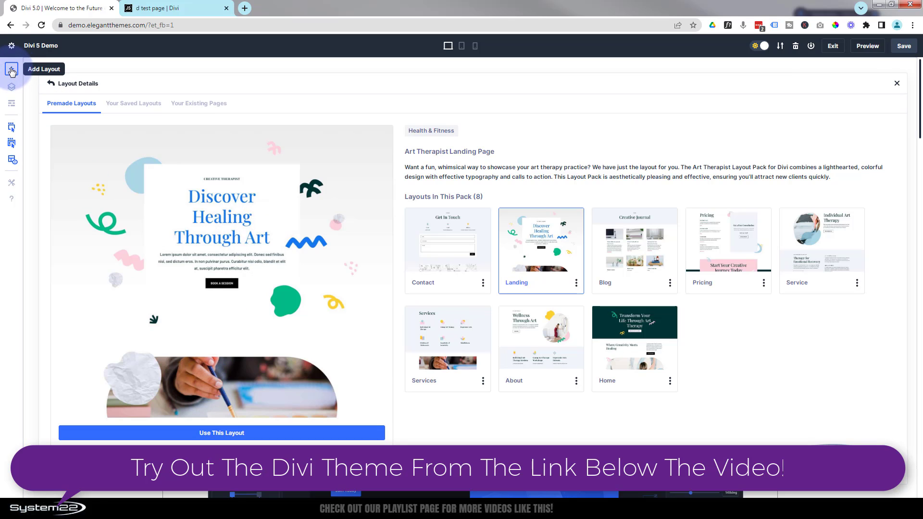
pyautogui.click(896, 84)
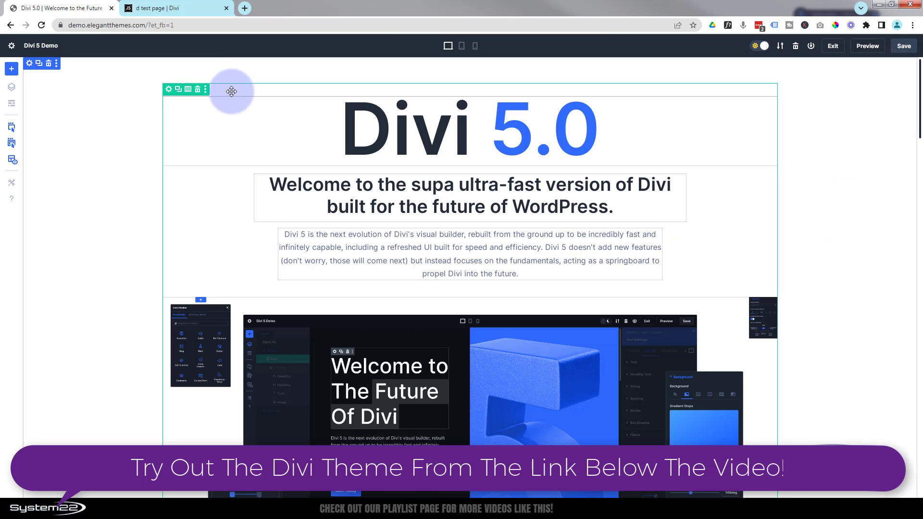
# Compare the Layers view of the Divi 5 demo with that of the d test page, closing both
pyautogui.click(13, 89)
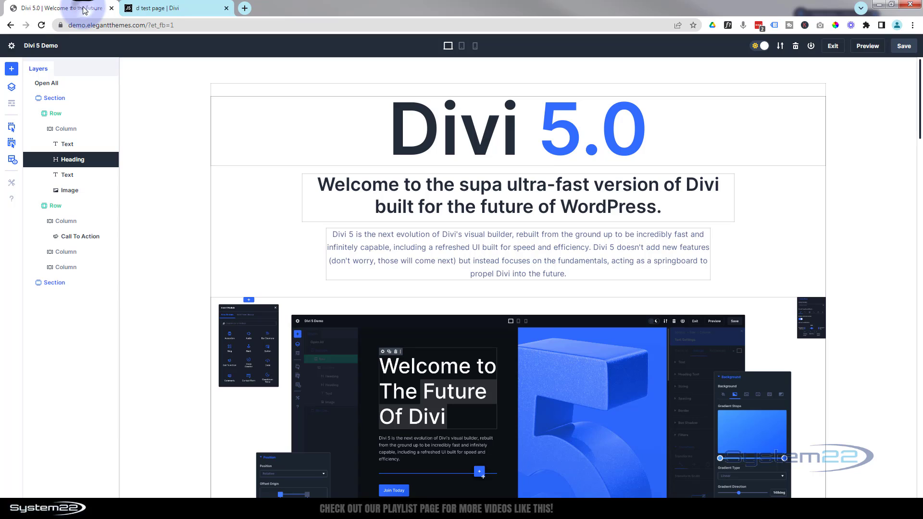
pyautogui.click(146, 8)
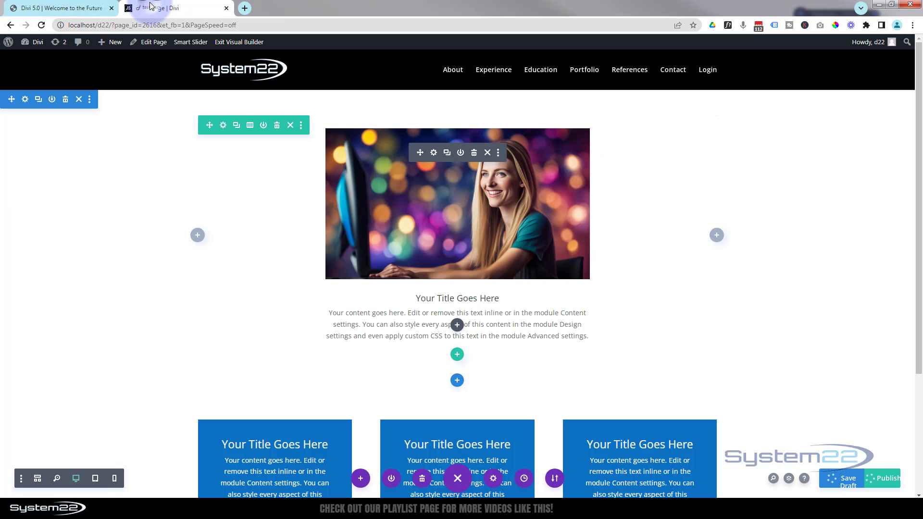
pyautogui.click(789, 478)
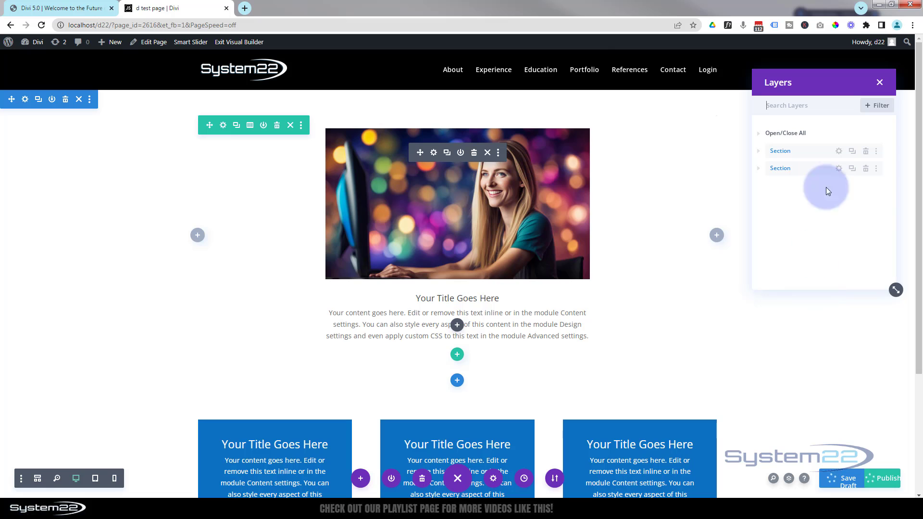
pyautogui.click(880, 83)
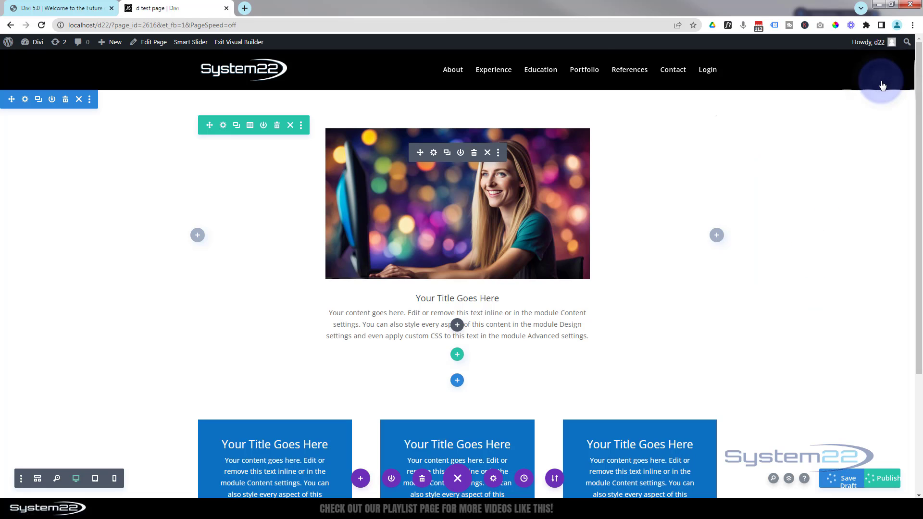
pyautogui.click(85, 8)
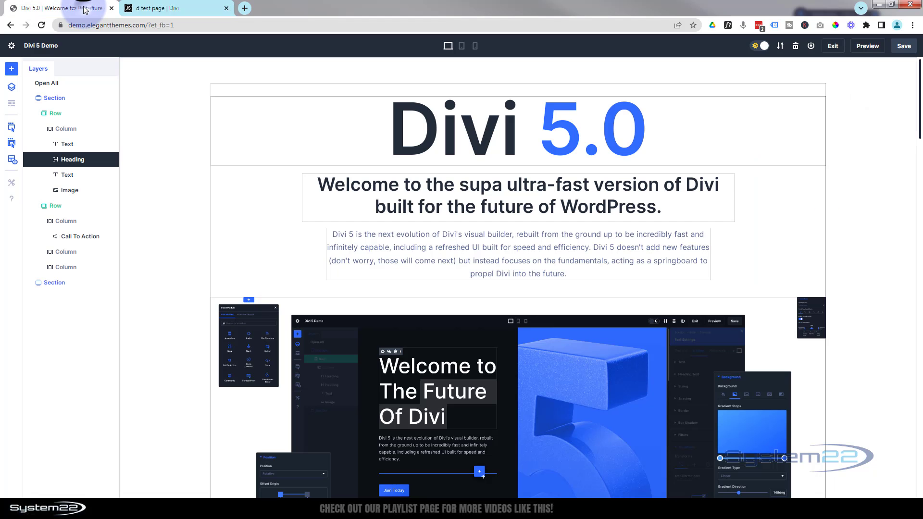
pyautogui.click(12, 86)
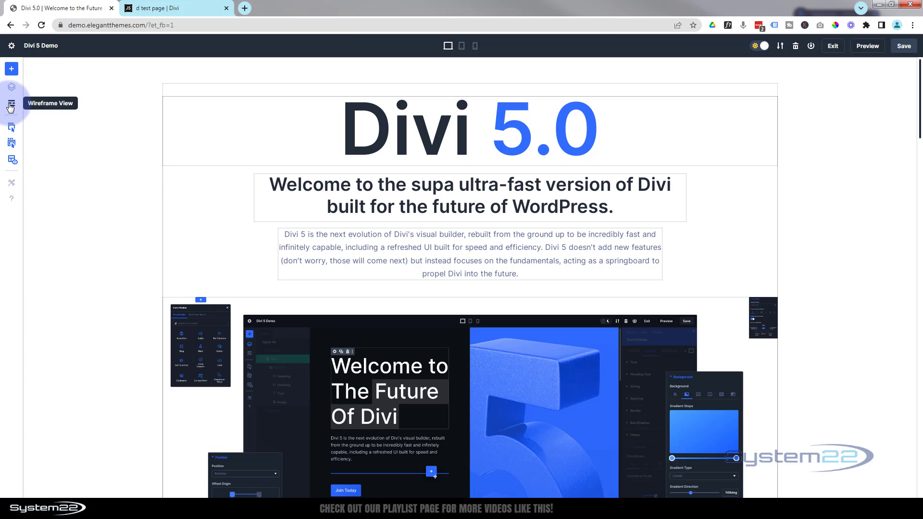
# Show the Divi 5 demo page in wireframe view and open the first row's settings
pyautogui.click(10, 105)
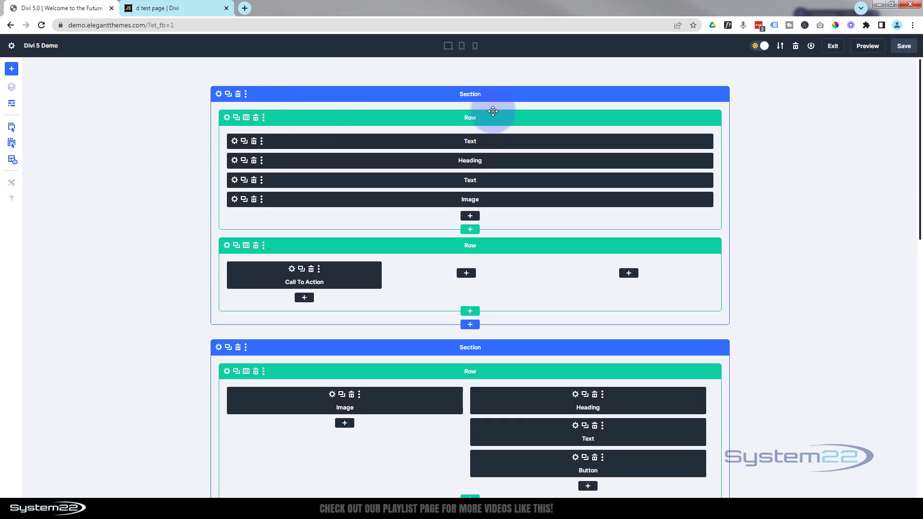
pyautogui.click(228, 118)
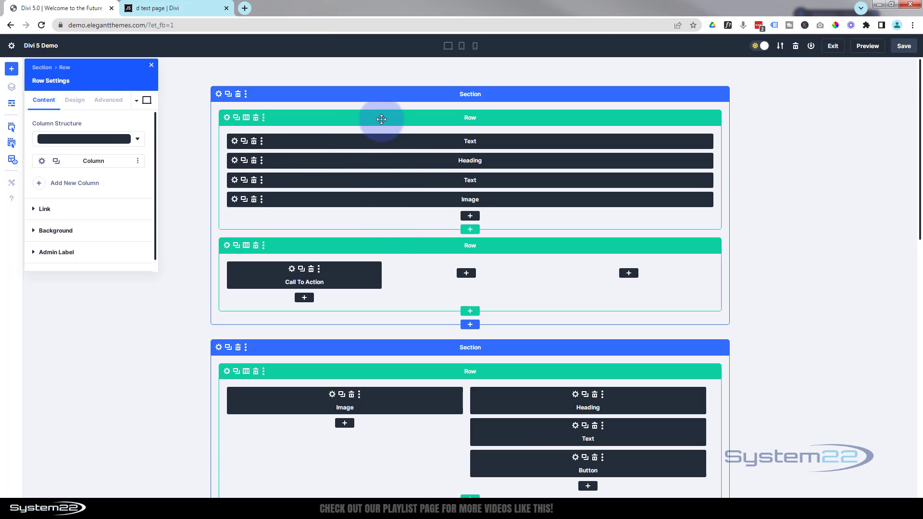
# Open the first section's settings, move them beside the wireframe and switch them to the Hover state
pyautogui.click(381, 95)
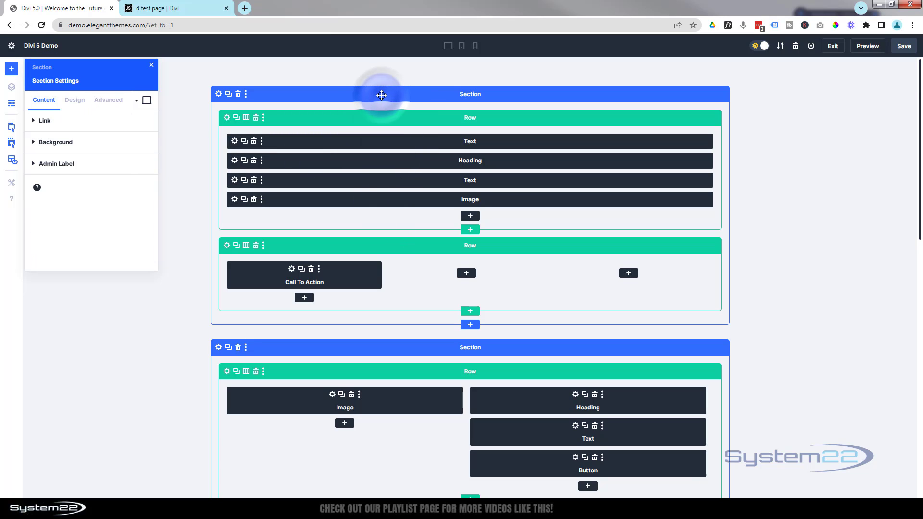
pyautogui.moveTo(155, 70); pyautogui.dragTo(873, 105)
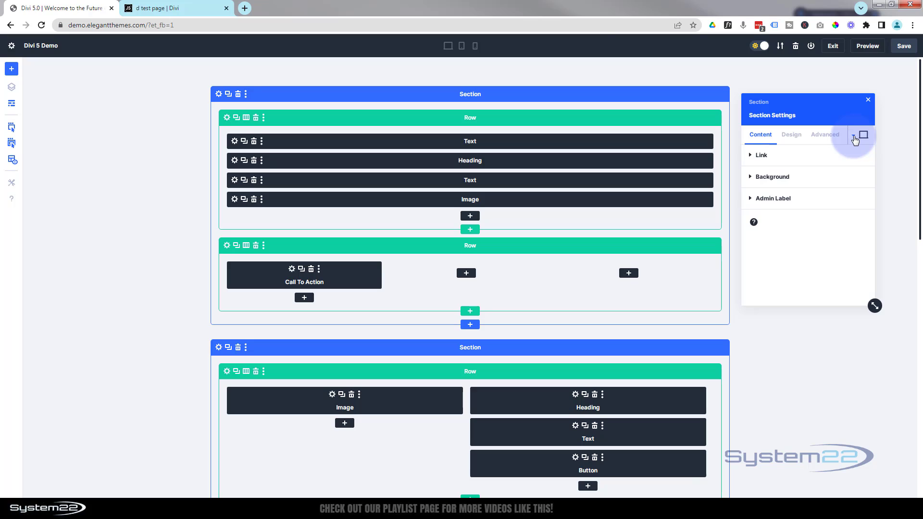
pyautogui.click(860, 138)
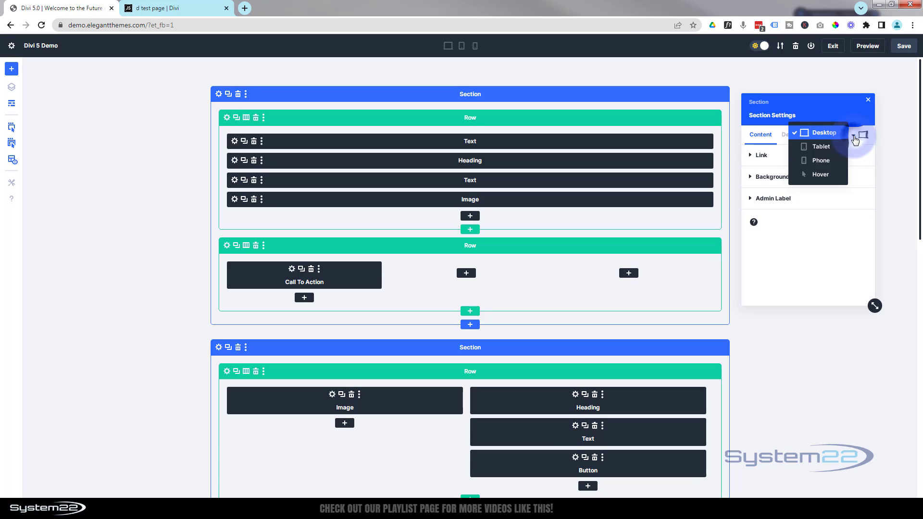
pyautogui.click(822, 176)
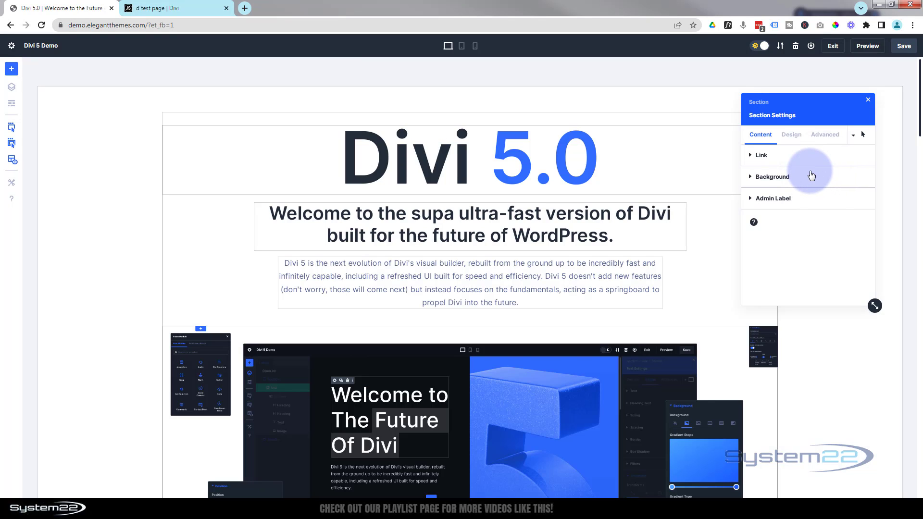
# Look through the section's Design and Advanced hover options, expanding CSS ID & Classes
pyautogui.click(791, 135)
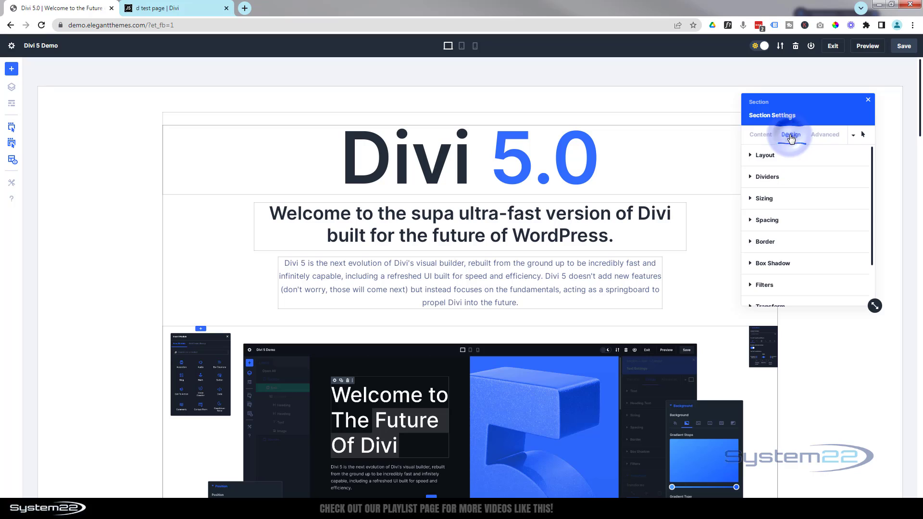
pyautogui.click(826, 135)
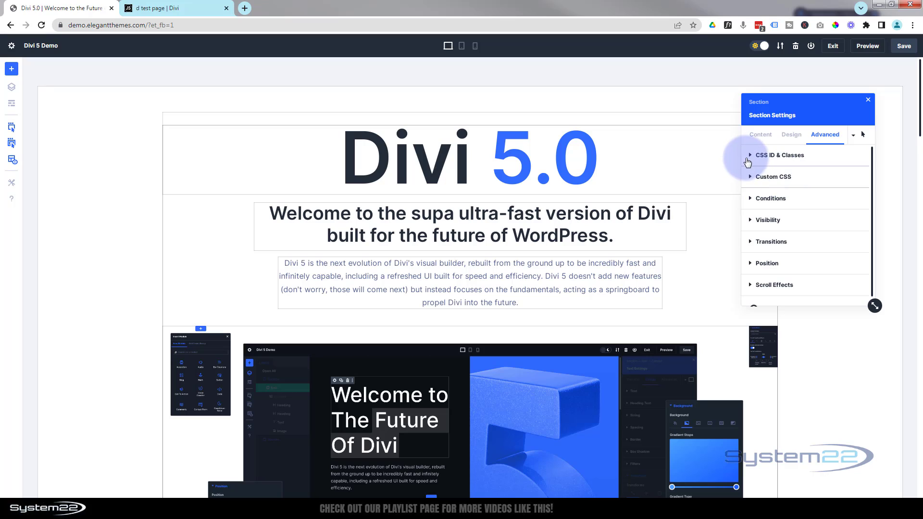
pyautogui.click(749, 156)
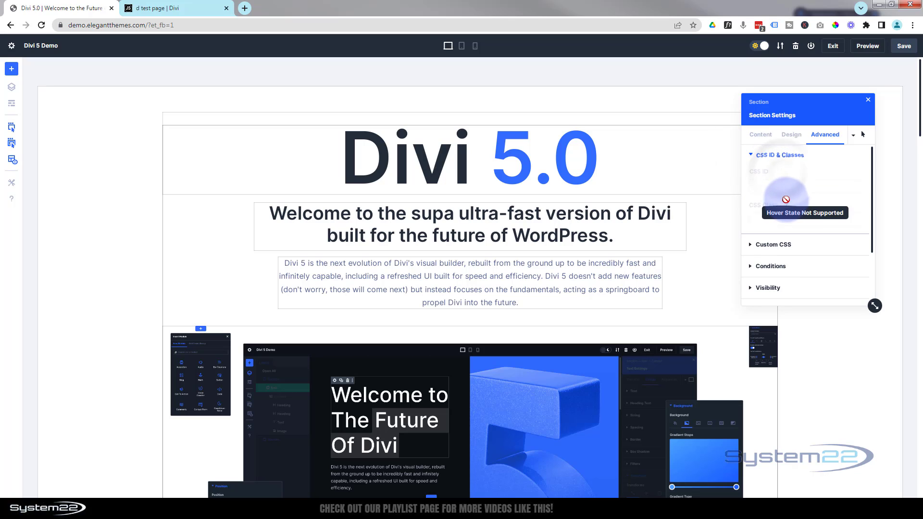
# Examine the section's Custom CSS fields and Scroll Effects options, then close the section settings
pyautogui.scroll(-3, 786, 197)
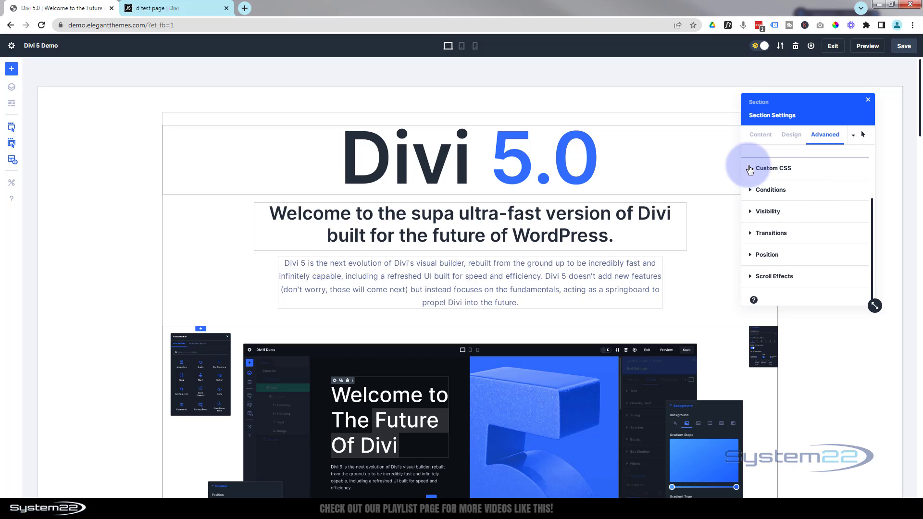
pyautogui.click(746, 171)
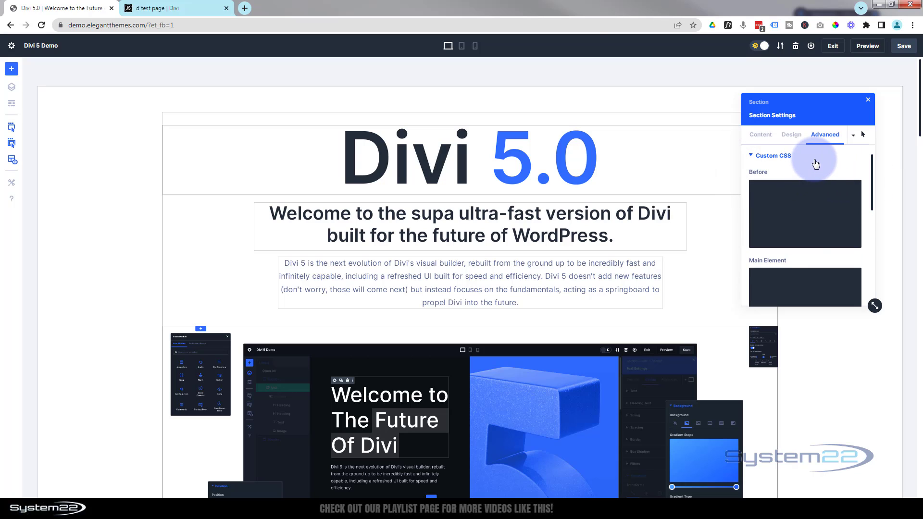
pyautogui.scroll(-3, 815, 164)
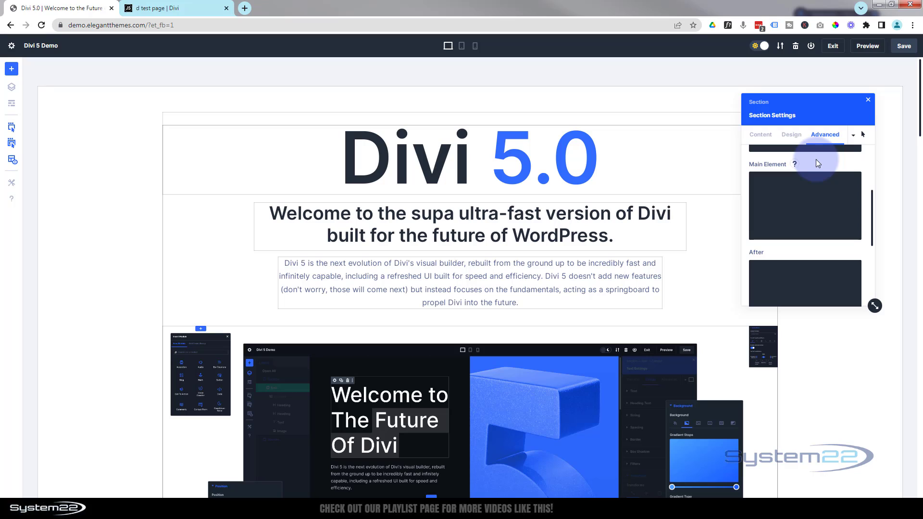
pyautogui.scroll(-3, 815, 163)
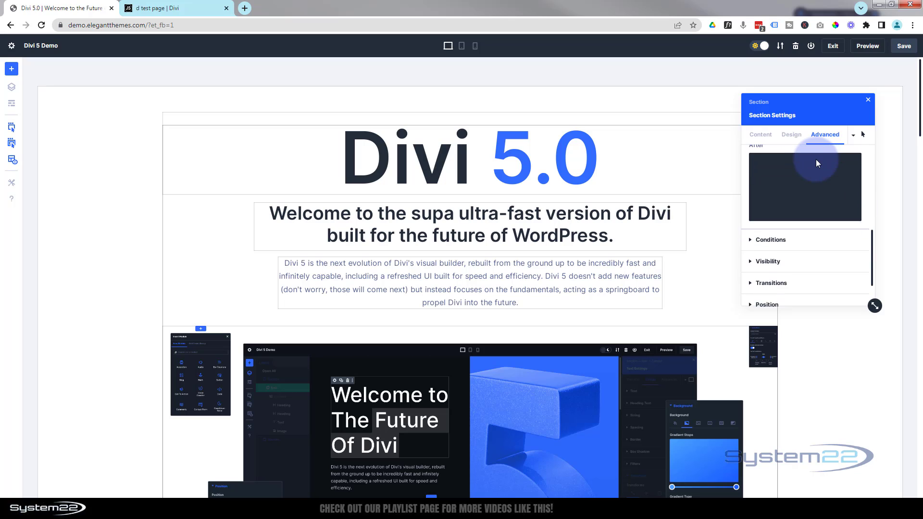
pyautogui.scroll(5, 815, 163)
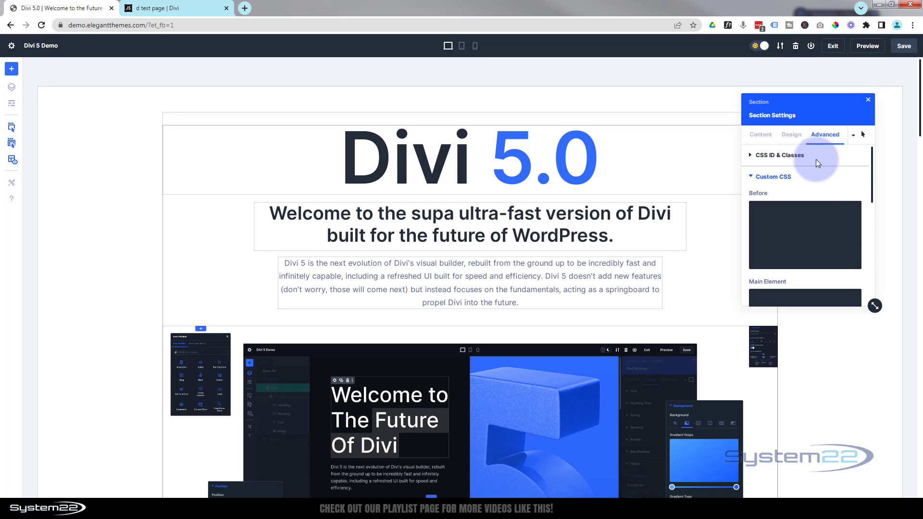
pyautogui.click(752, 179)
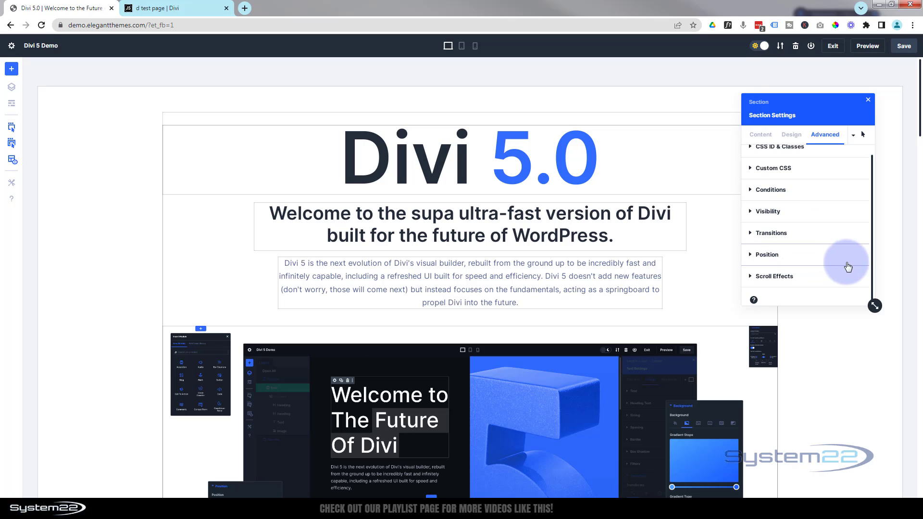
pyautogui.click(792, 281)
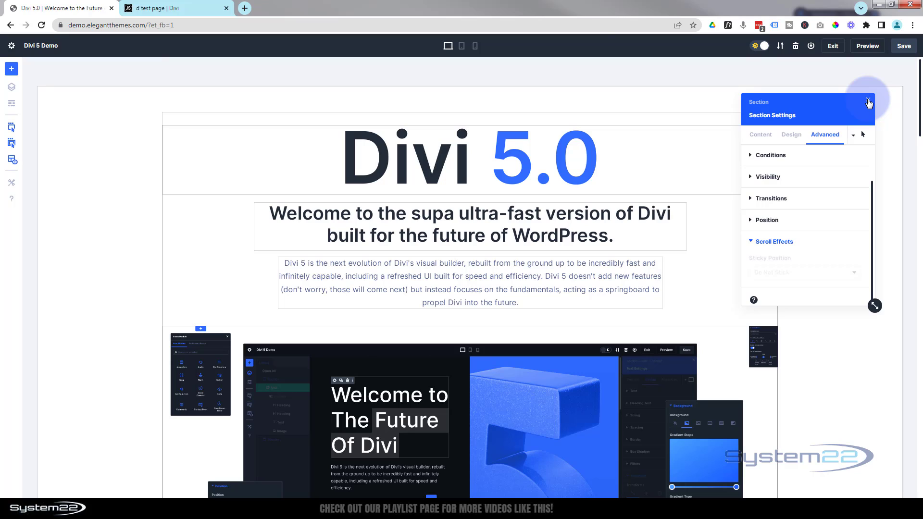
pyautogui.click(868, 102)
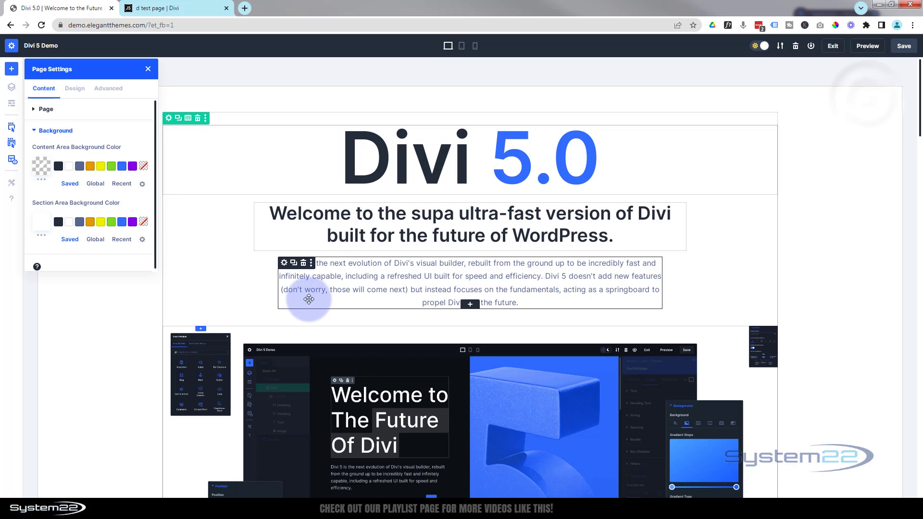
# Open the intro paragraph's Advanced text settings, set its sticky position to Stick to Top and test it by scrolling the page
pyautogui.click(284, 263)
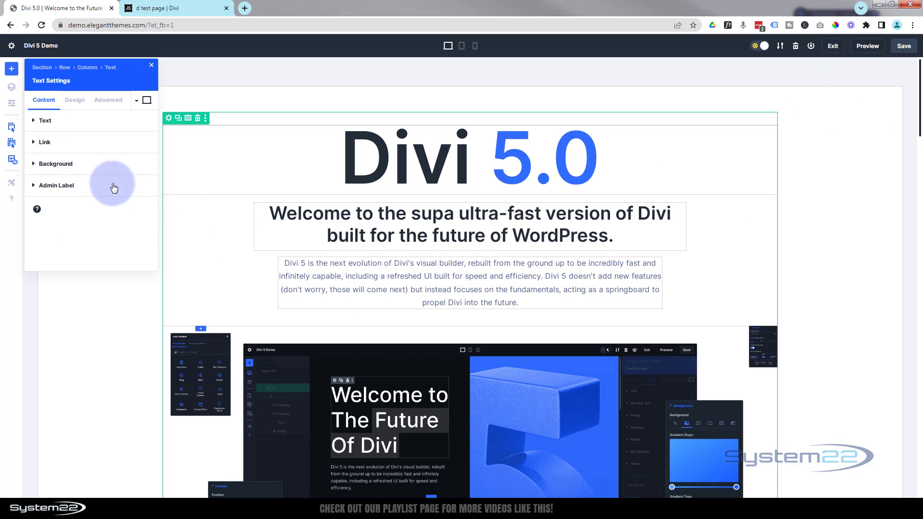
pyautogui.click(109, 99)
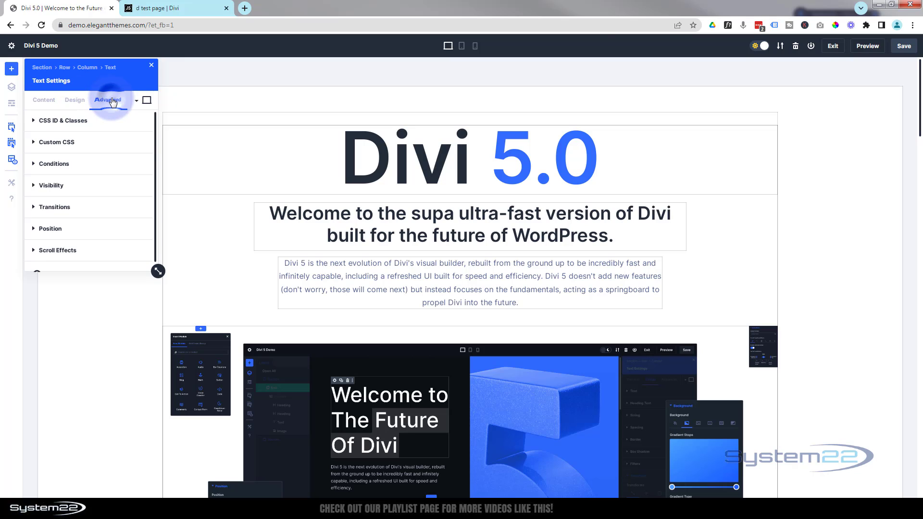
pyautogui.click(58, 249)
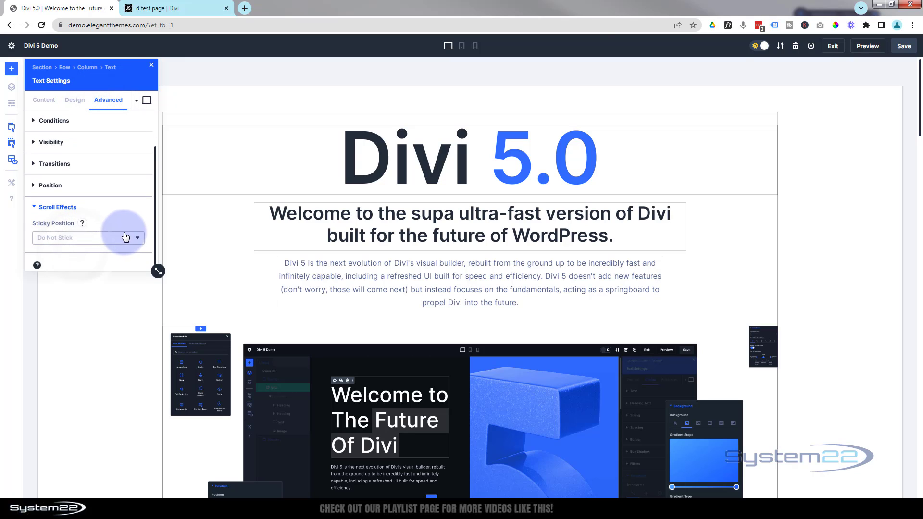
pyautogui.click(95, 239)
pyautogui.click(89, 254)
pyautogui.scroll(-10, 185, 262)
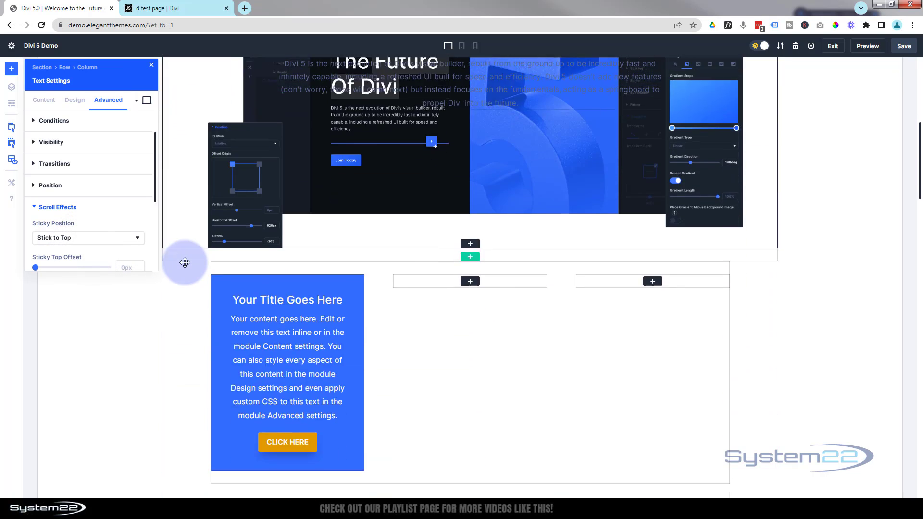
pyautogui.scroll(9, 281, 173)
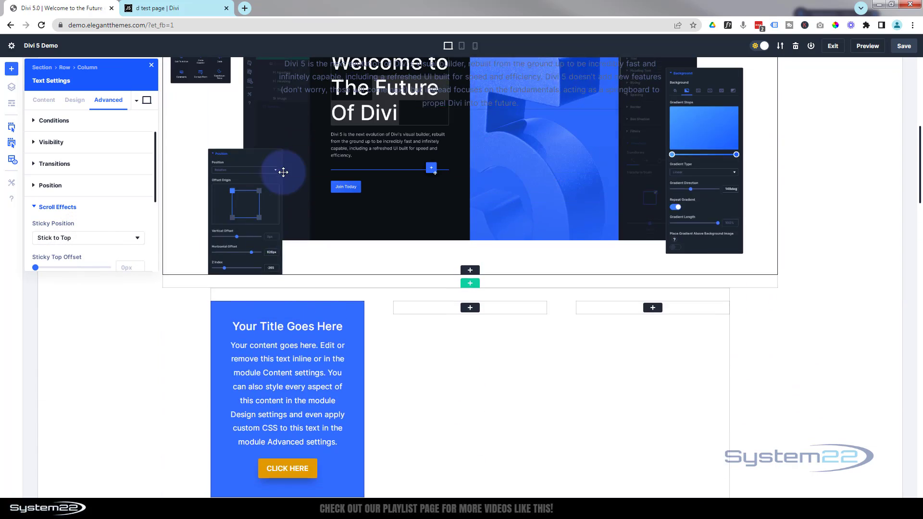
pyautogui.scroll(3, 283, 172)
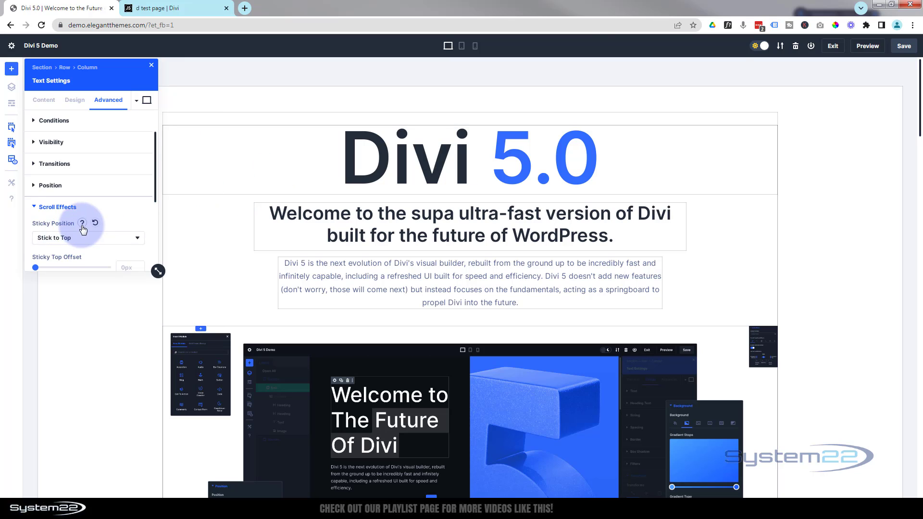
# Review the paragraph's other sticky options, set its sticky position back to Do Not Stick and close the text and page settings
pyautogui.scroll(-2, 81, 228)
pyautogui.scroll(-1, 82, 228)
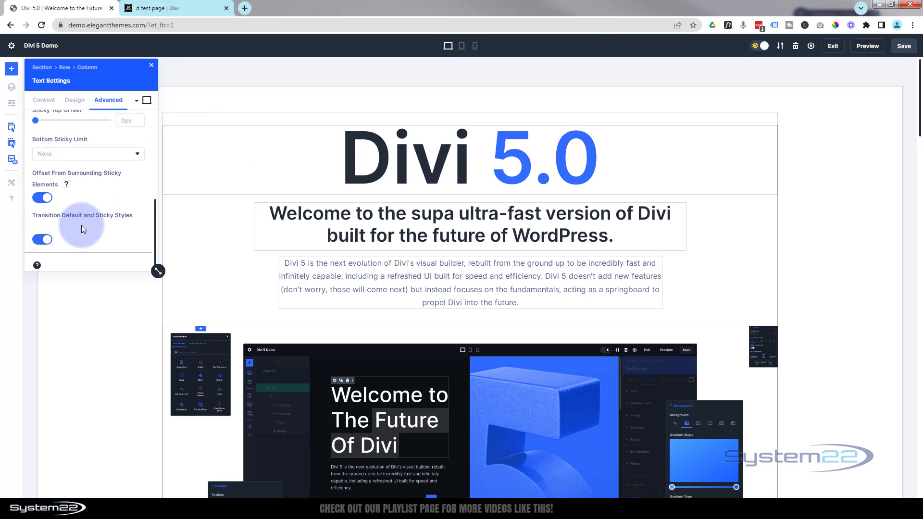
pyautogui.scroll(3, 82, 225)
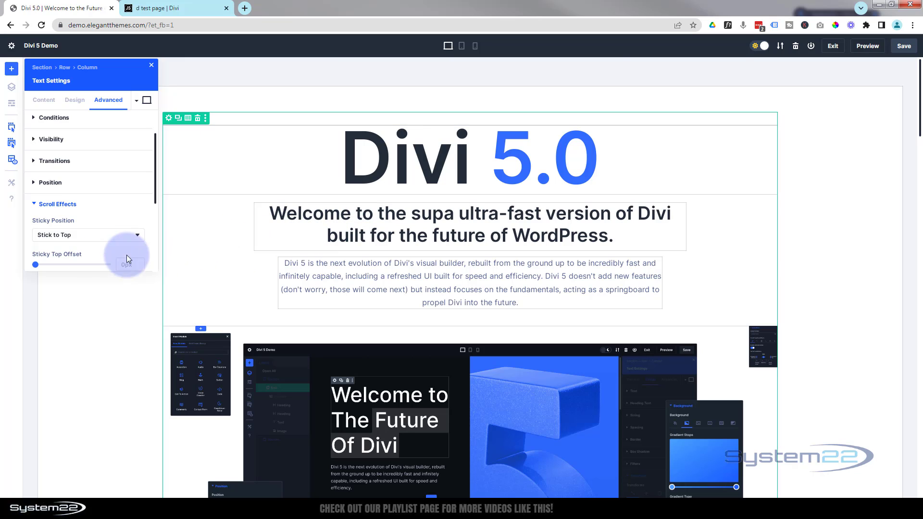
pyautogui.click(82, 235)
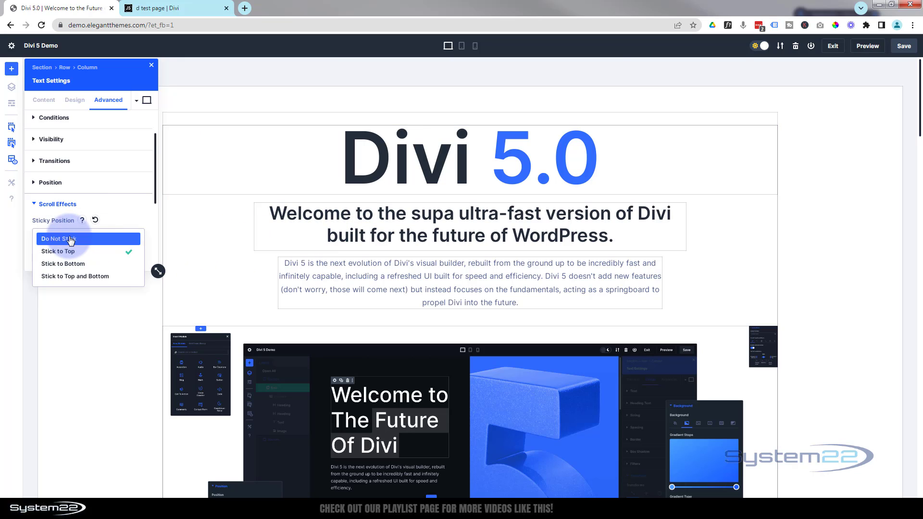
pyautogui.click(73, 239)
pyautogui.click(151, 66)
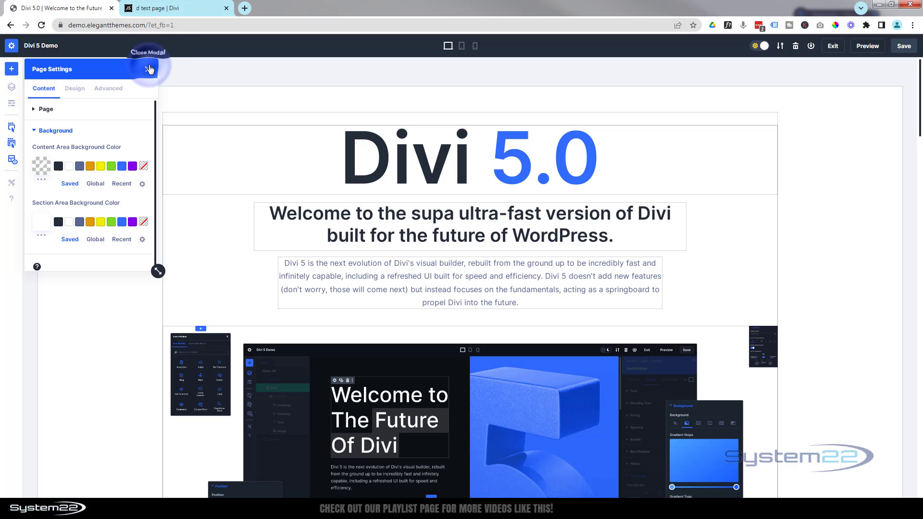
pyautogui.click(150, 67)
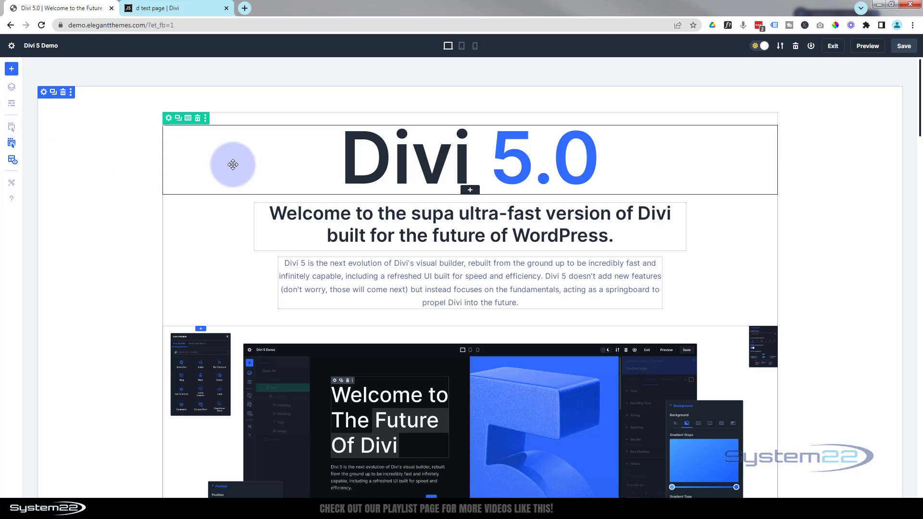
# Open the Divi 5.0 heading's settings without its hover action icons, close the settings and restore the icons on hover
pyautogui.click(306, 154)
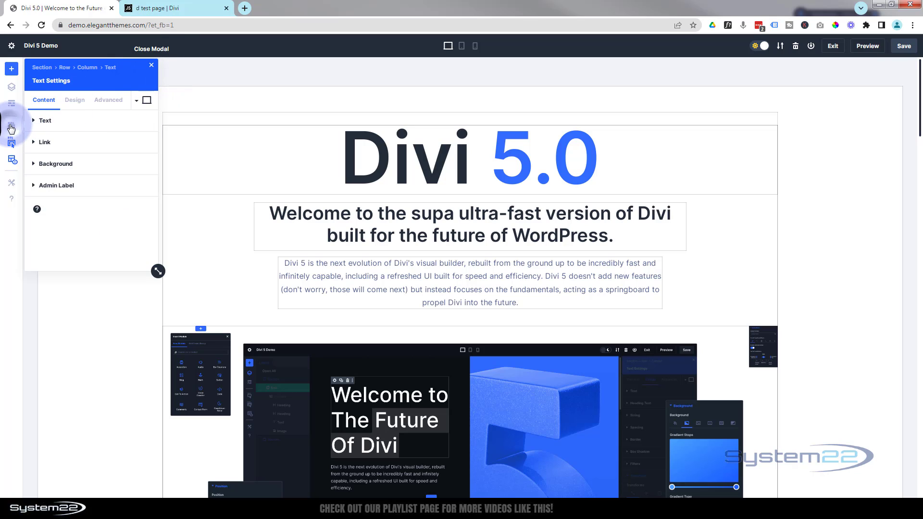
pyautogui.click(11, 104)
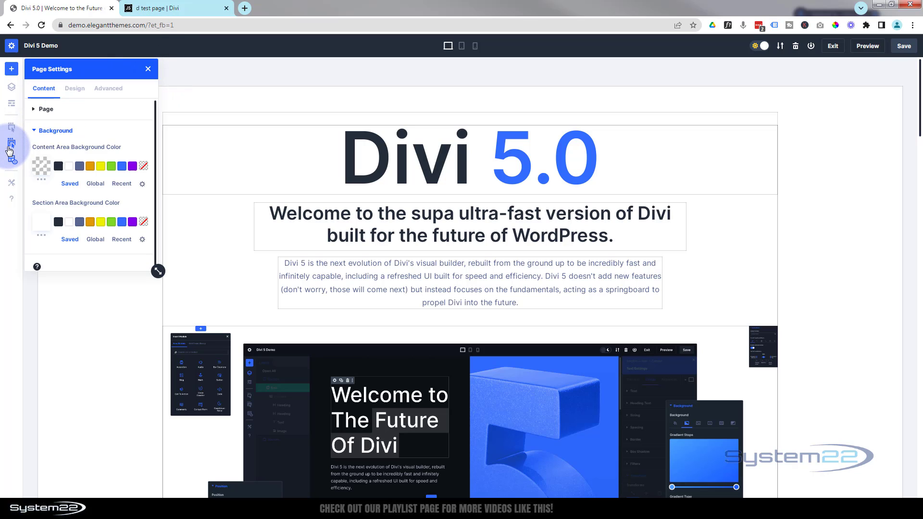
pyautogui.click(148, 72)
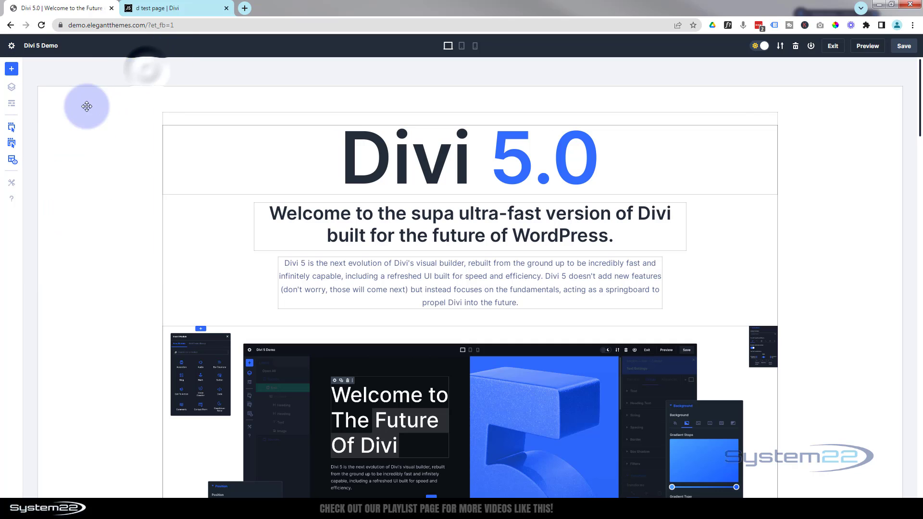
# Turn Parent Action Icons On Hover off and back on, and do the same with the outlines around page elements
pyautogui.click(12, 145)
pyautogui.moveTo(246, 157)
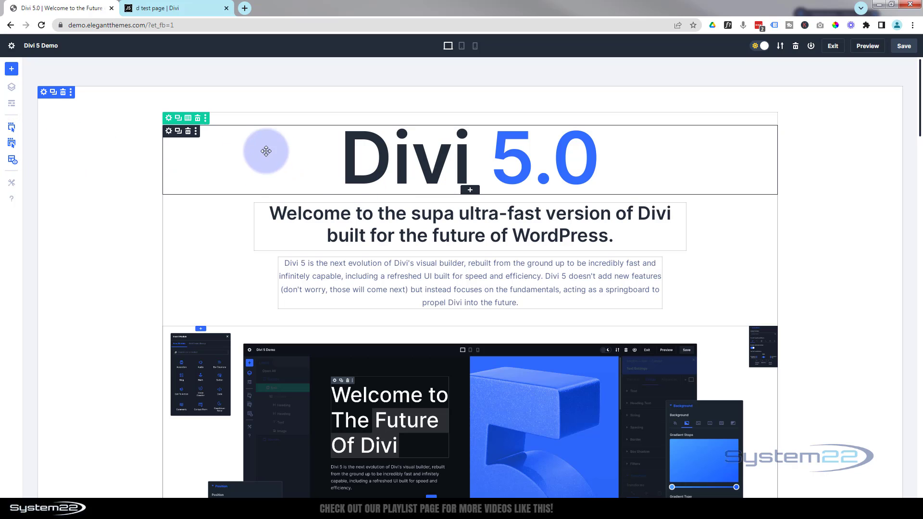
pyautogui.click(13, 144)
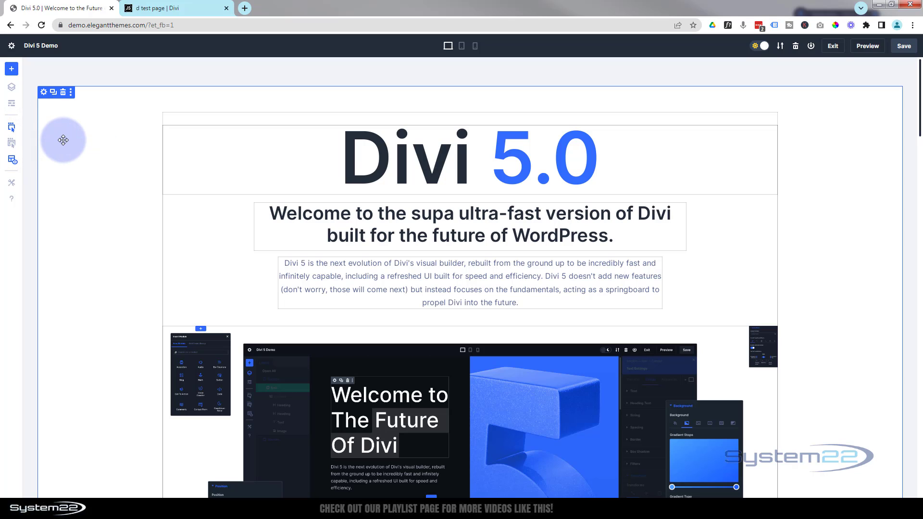
pyautogui.moveTo(264, 175)
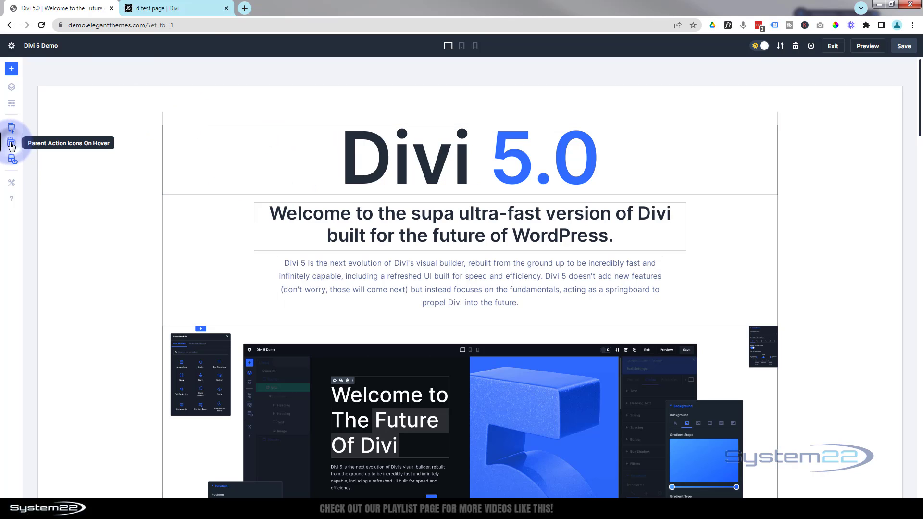
pyautogui.click(12, 162)
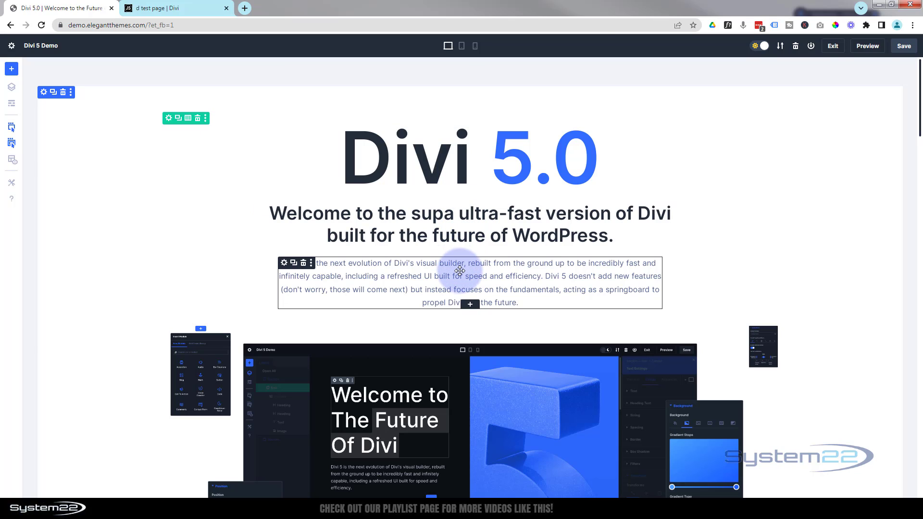
pyautogui.click(12, 161)
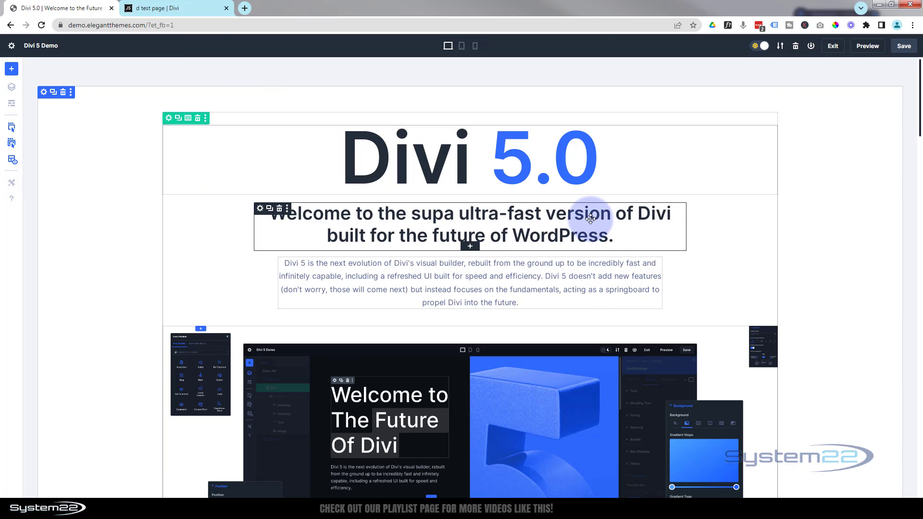
# Examine the Builder Settings, including the choices for Builder Default View Mode and Page Creation Flow
pyautogui.click(13, 183)
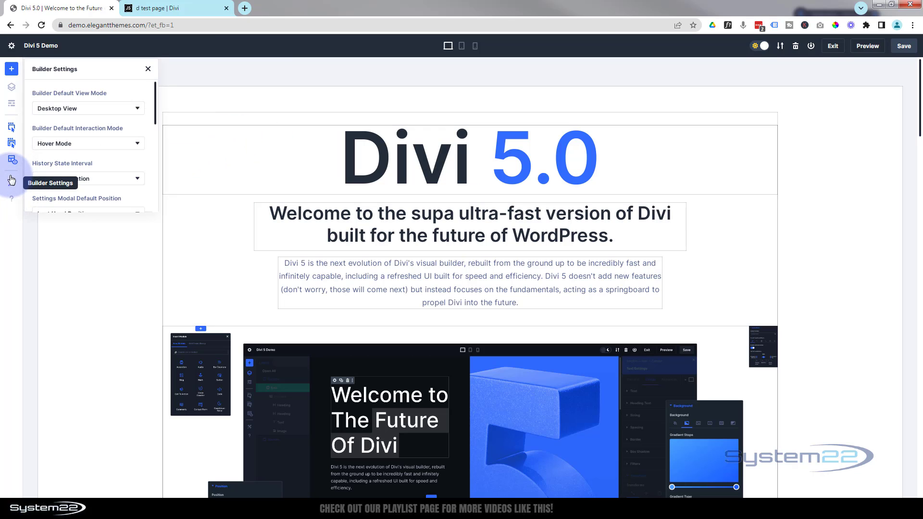
pyautogui.click(97, 110)
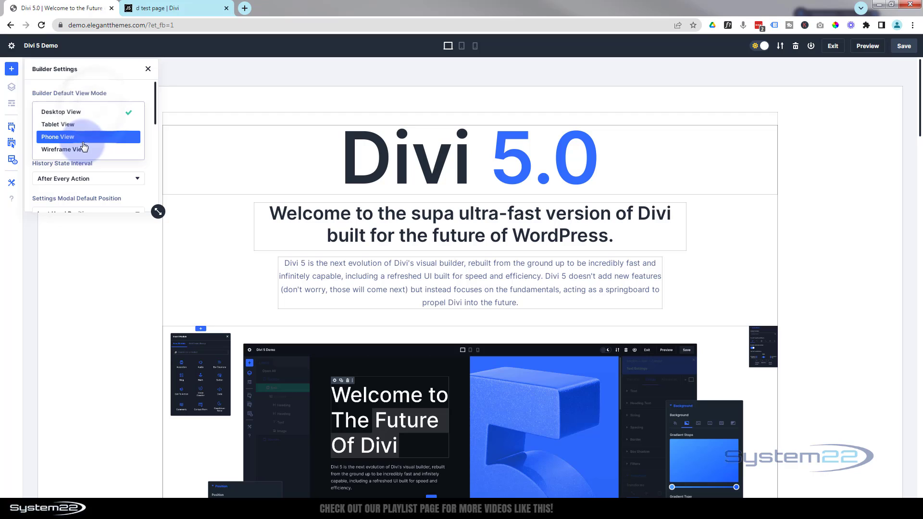
pyautogui.click(115, 82)
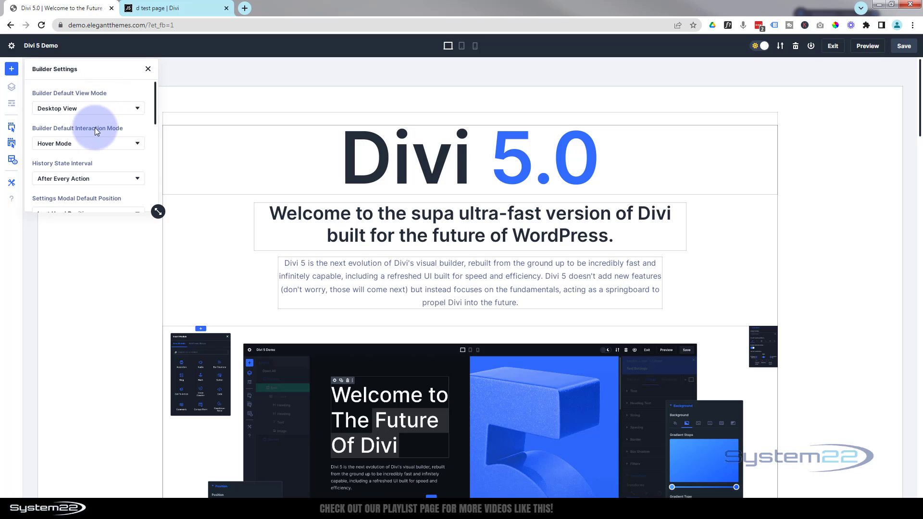
pyautogui.scroll(-1, 95, 127)
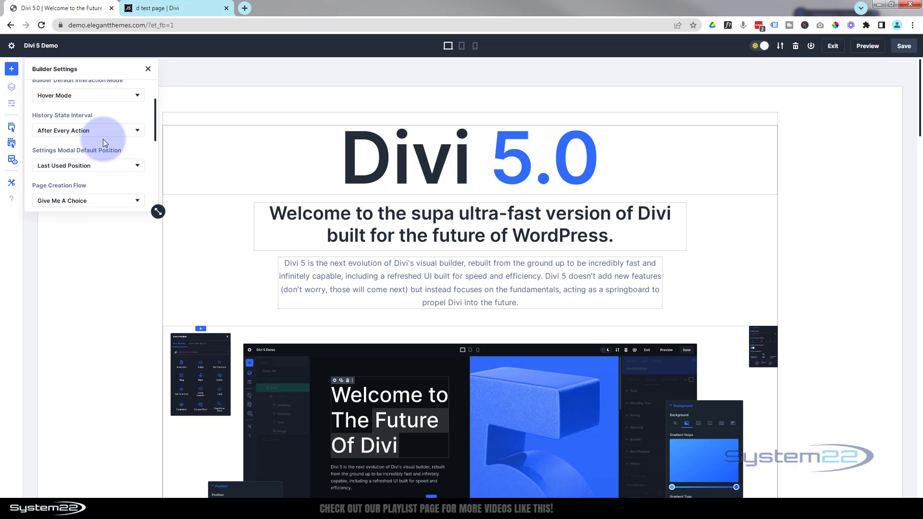
pyautogui.scroll(-1, 105, 137)
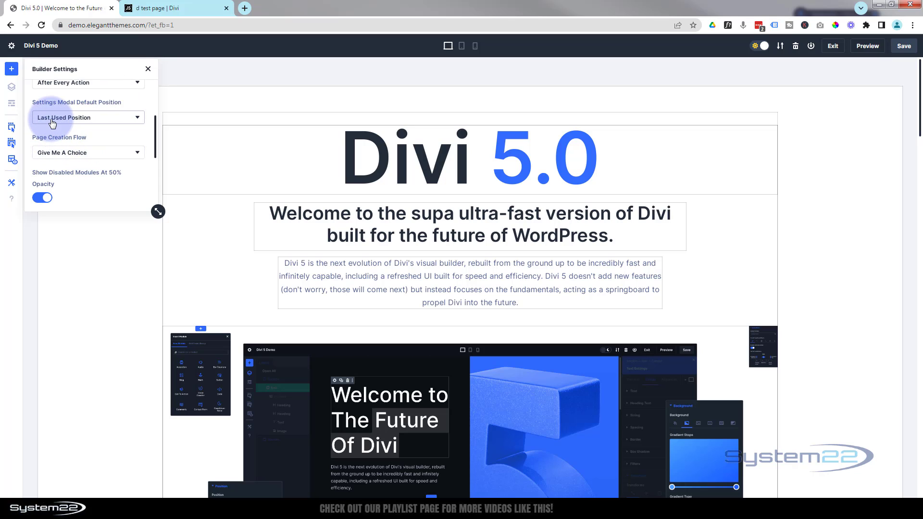
pyautogui.click(117, 154)
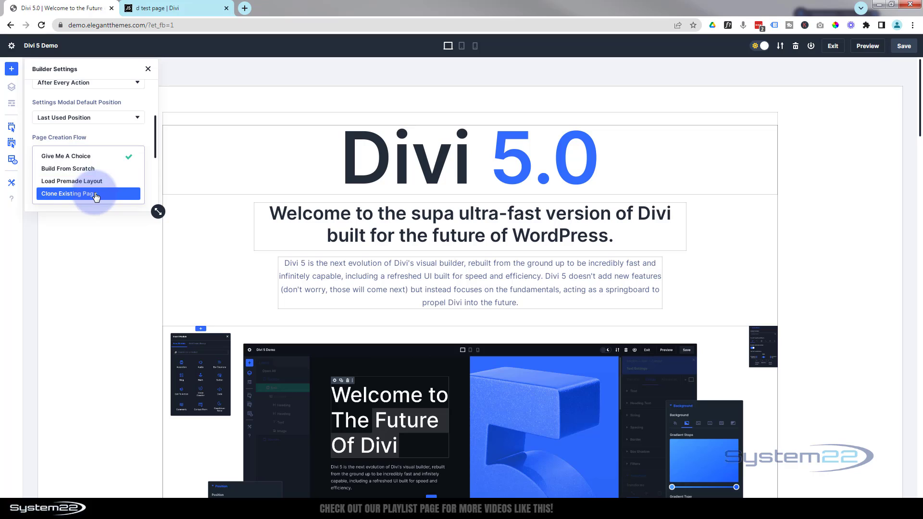
pyautogui.click(109, 136)
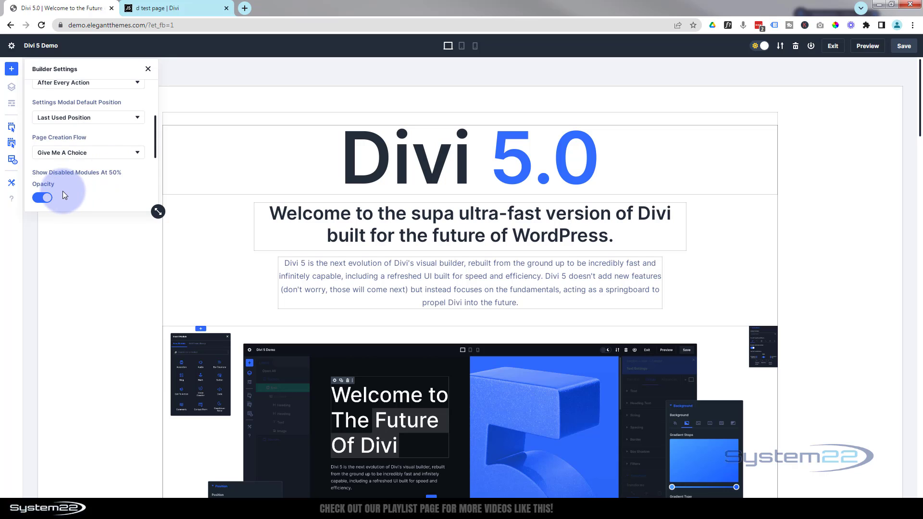
pyautogui.click(79, 222)
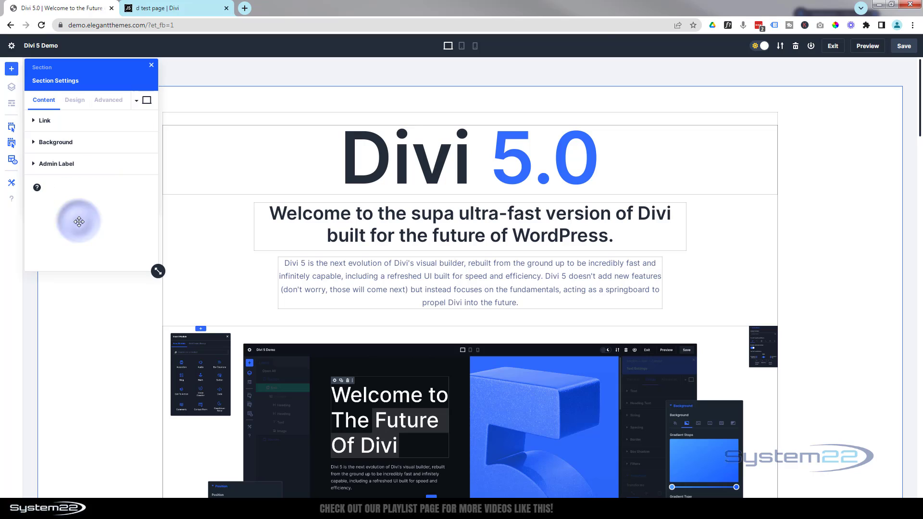
pyautogui.click(152, 67)
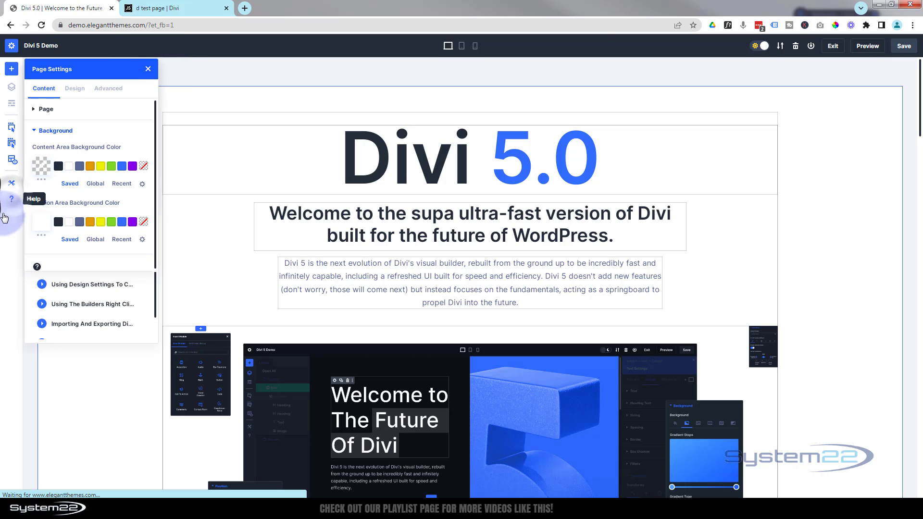
# Look through the Divi Builder Helper's video tutorials, then close it and all remaining settings windows
pyautogui.click(148, 69)
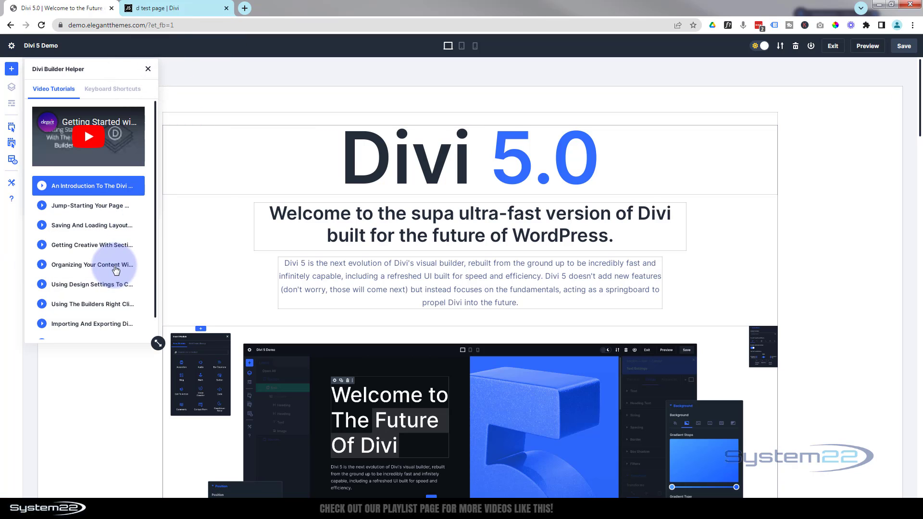
pyautogui.scroll(-1, 115, 269)
pyautogui.scroll(1, 114, 273)
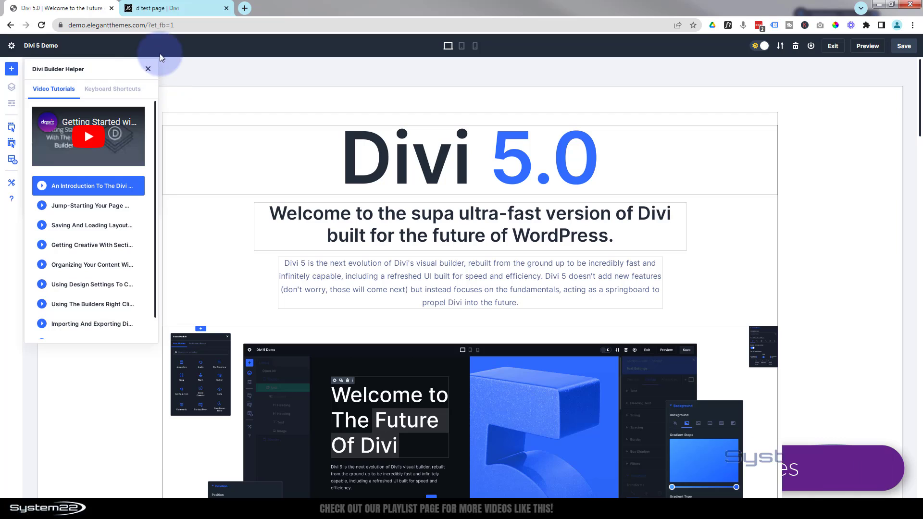
pyautogui.click(148, 69)
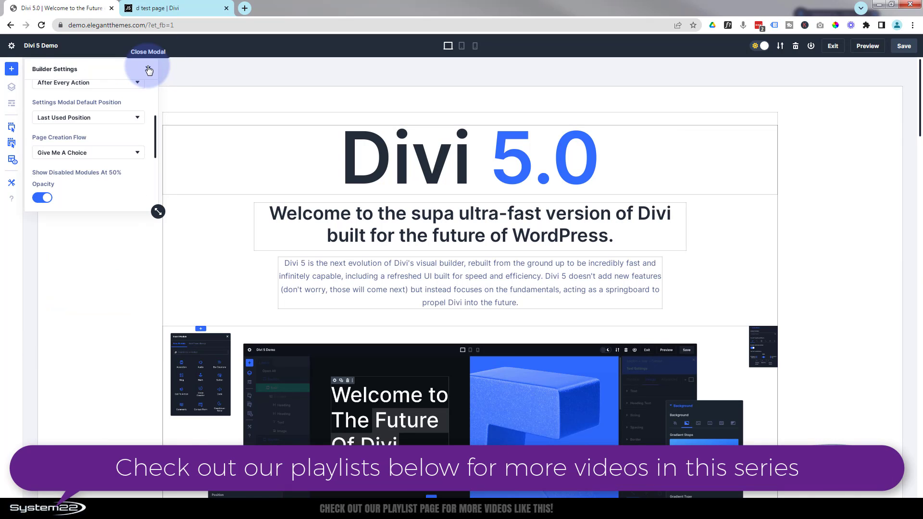
pyautogui.click(90, 282)
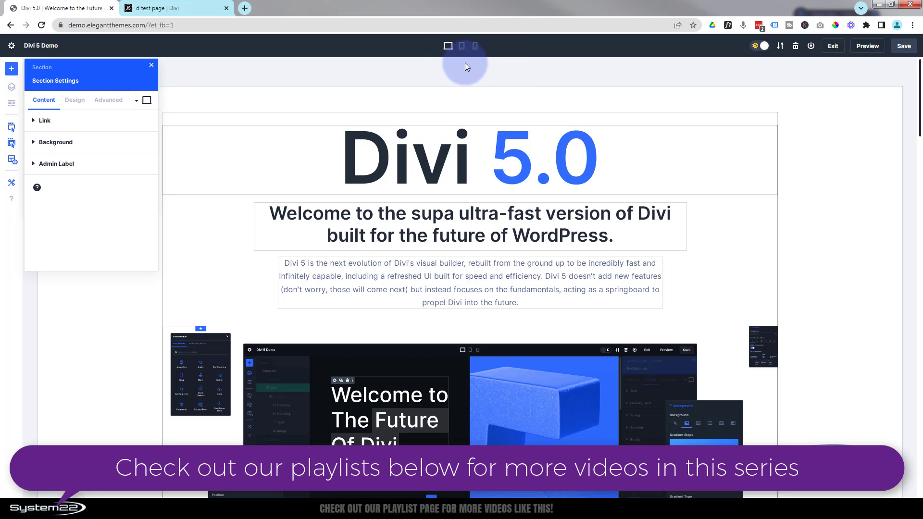
pyautogui.click(152, 68)
pyautogui.click(152, 68)
pyautogui.click(152, 67)
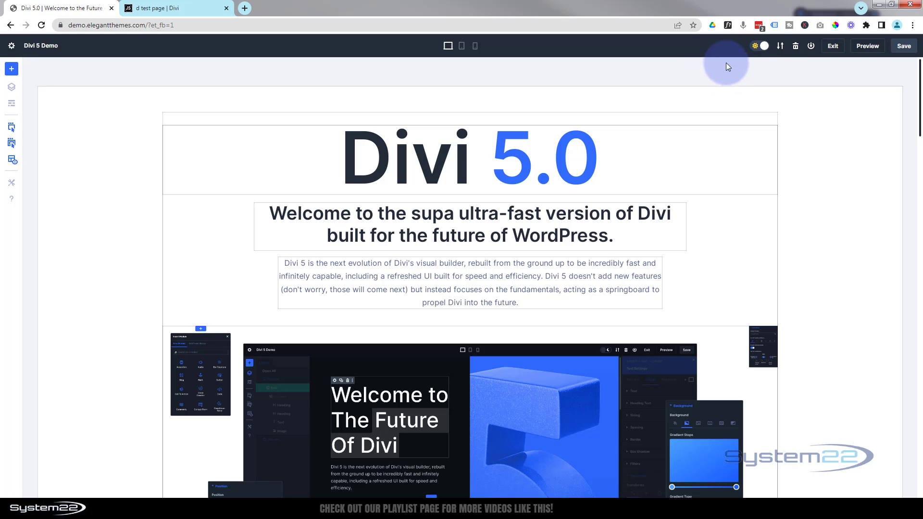
# Switch the builder interface to dark mode and back to light mode
pyautogui.click(764, 46)
pyautogui.click(756, 47)
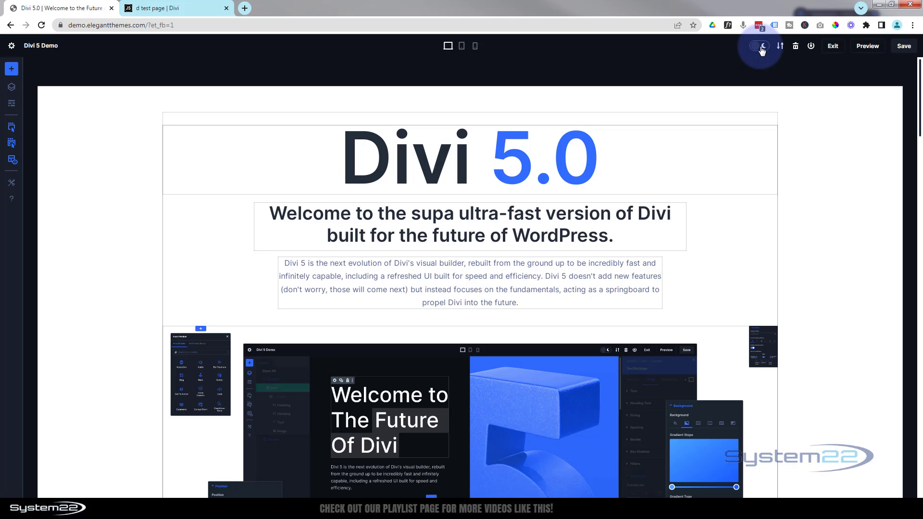
pyautogui.click(762, 48)
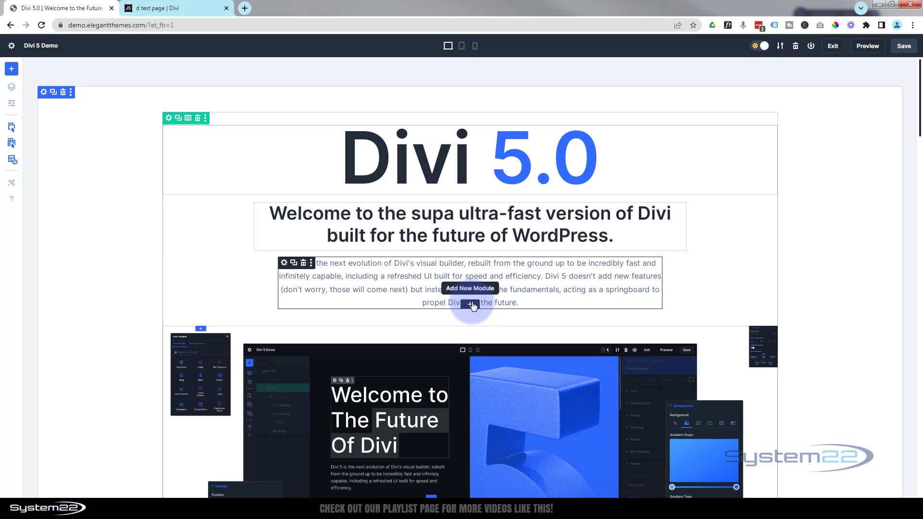
# Open the module list below the Divi 5 intro paragraph, and browse the equivalent list under the blurb on the current Divi test page
pyautogui.click(471, 305)
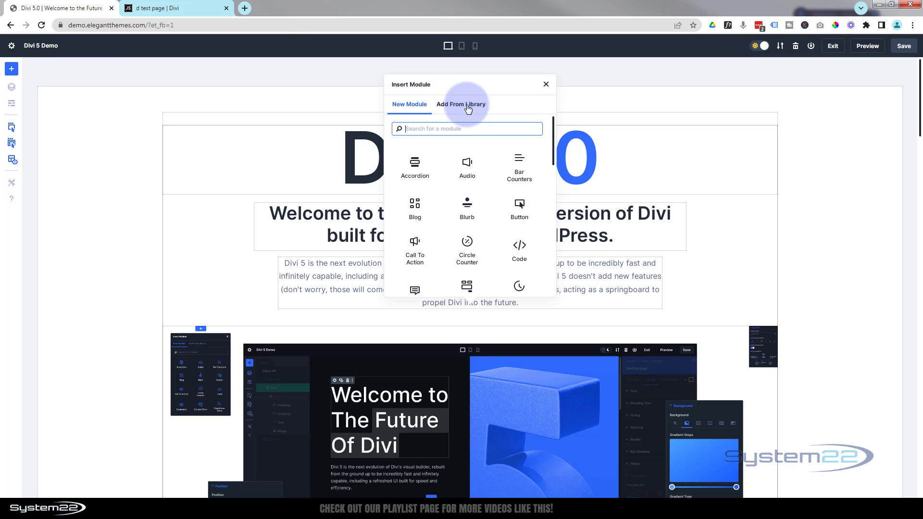
pyautogui.click(164, 7)
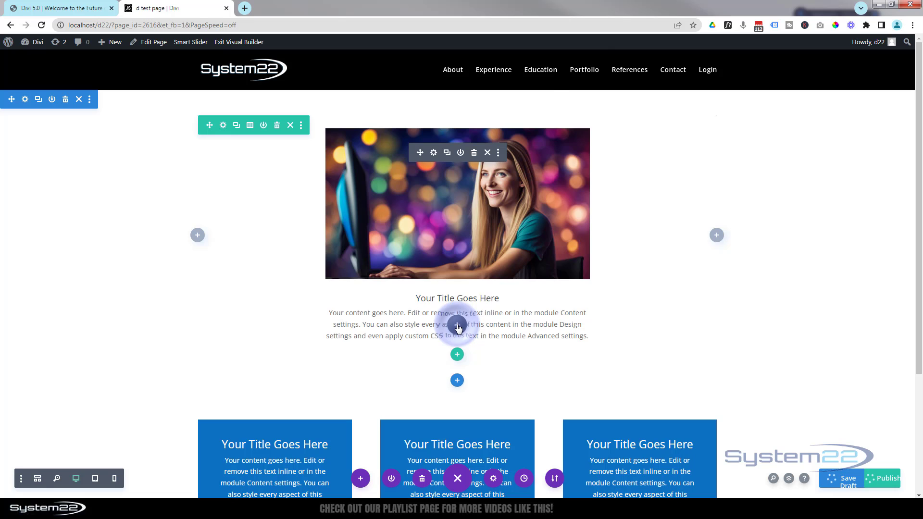
pyautogui.click(457, 327)
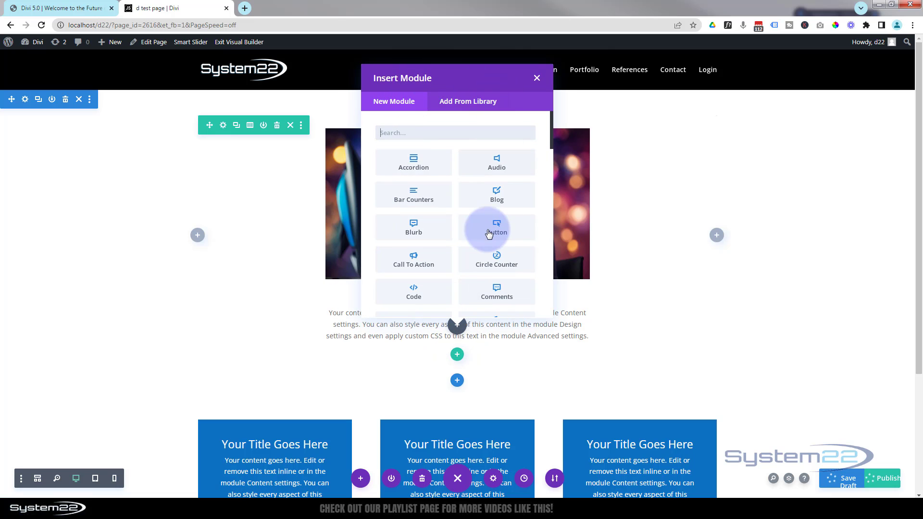
pyautogui.scroll(-2, 486, 256)
pyautogui.scroll(-12, 485, 254)
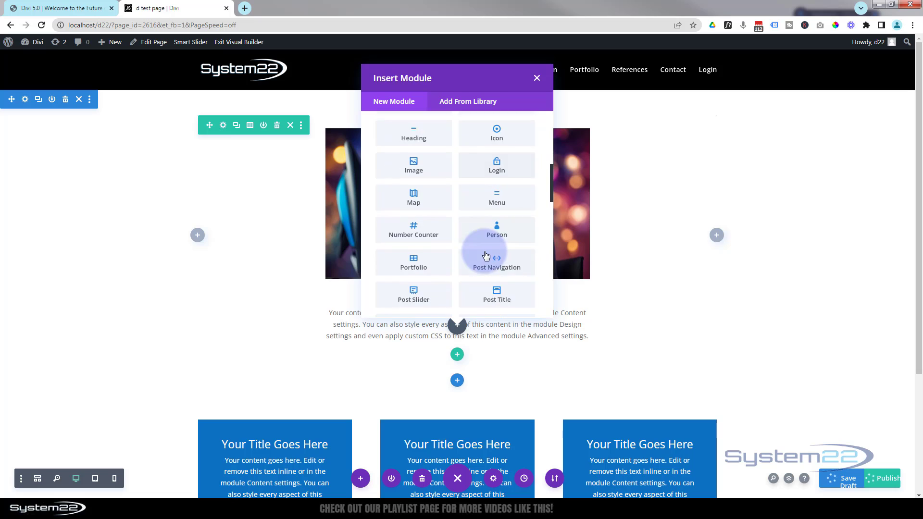
pyautogui.scroll(-10, 483, 251)
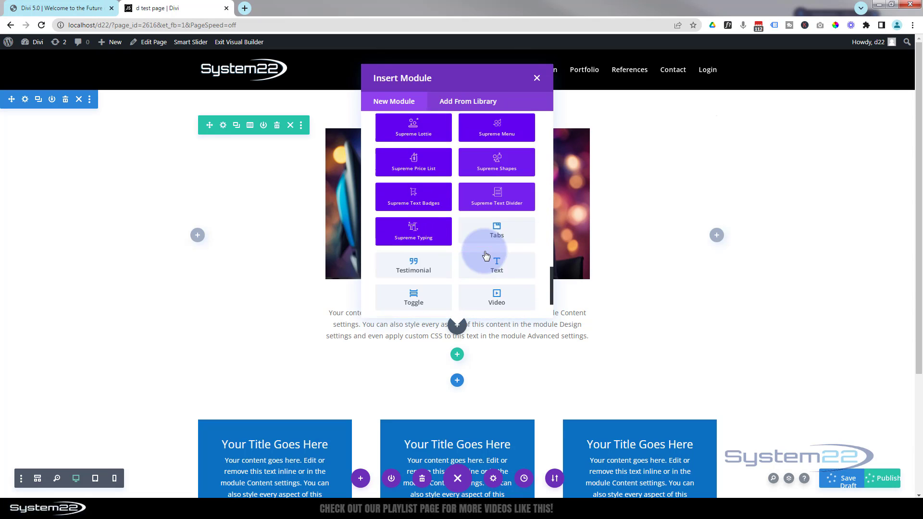
# Return to the Divi 5 demo page and browse its list of new modules for comparison
pyautogui.click(72, 9)
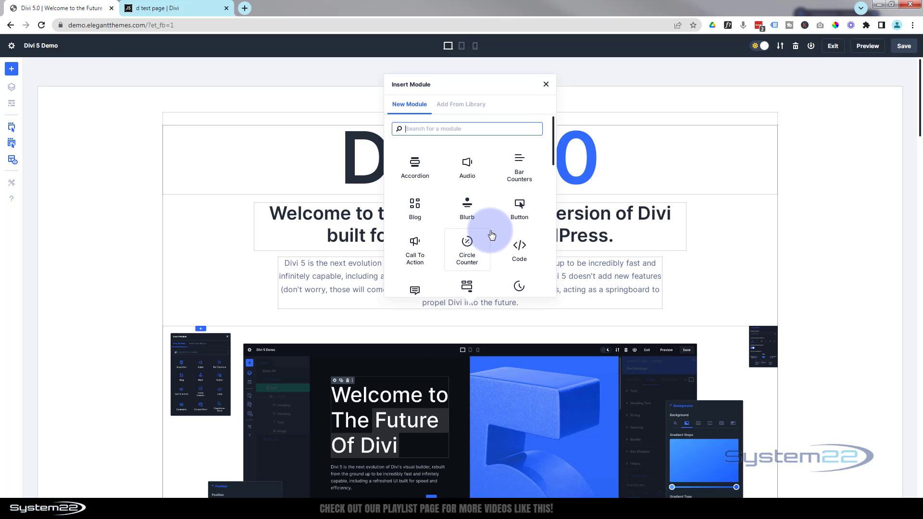
pyautogui.scroll(-3, 488, 237)
pyautogui.scroll(-2, 491, 235)
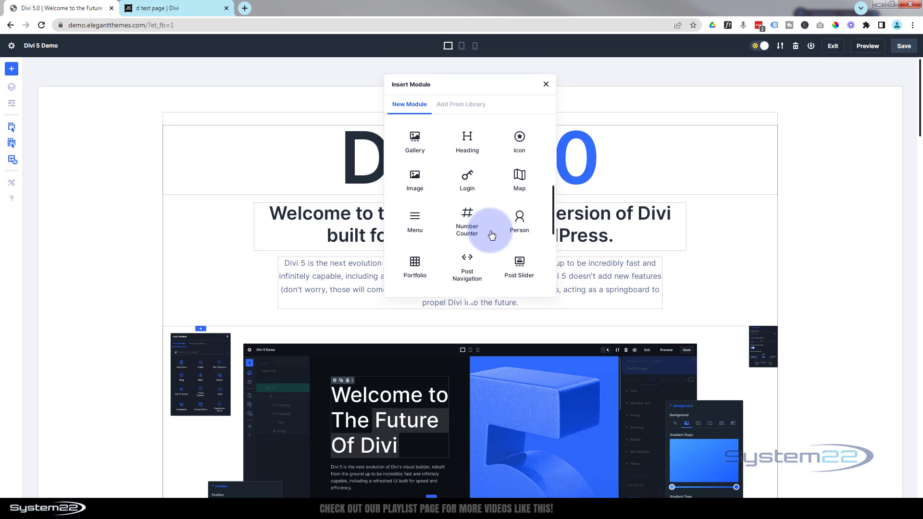
pyautogui.scroll(-4, 491, 234)
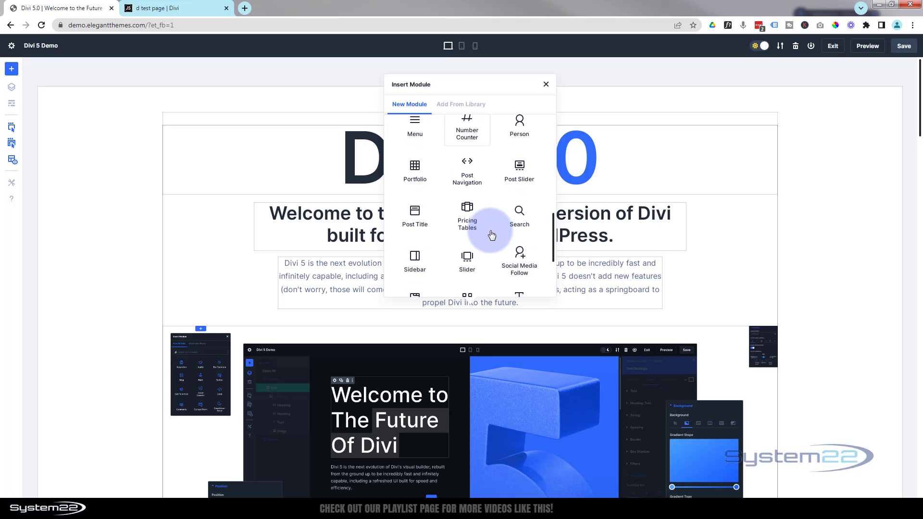
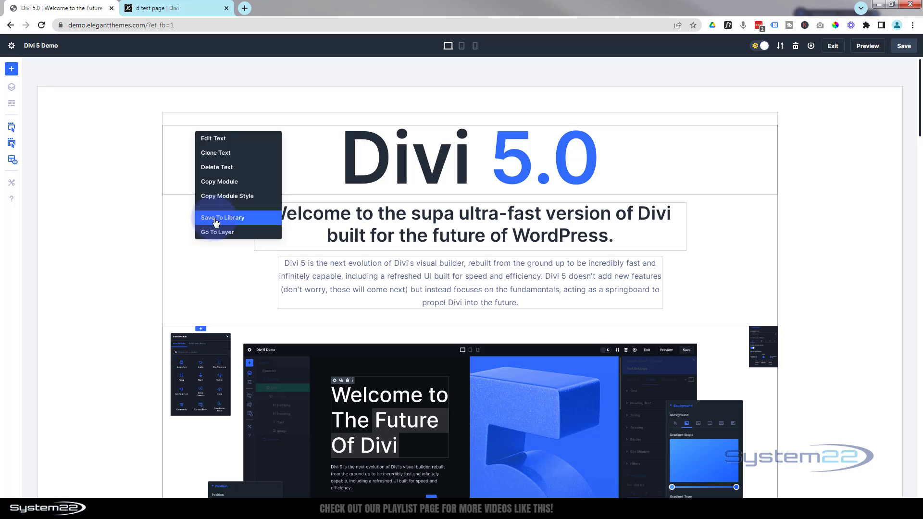
# Try to save the "Divi 5.0" heading text module to the library as "Title", and close the save window
pyautogui.click(215, 218)
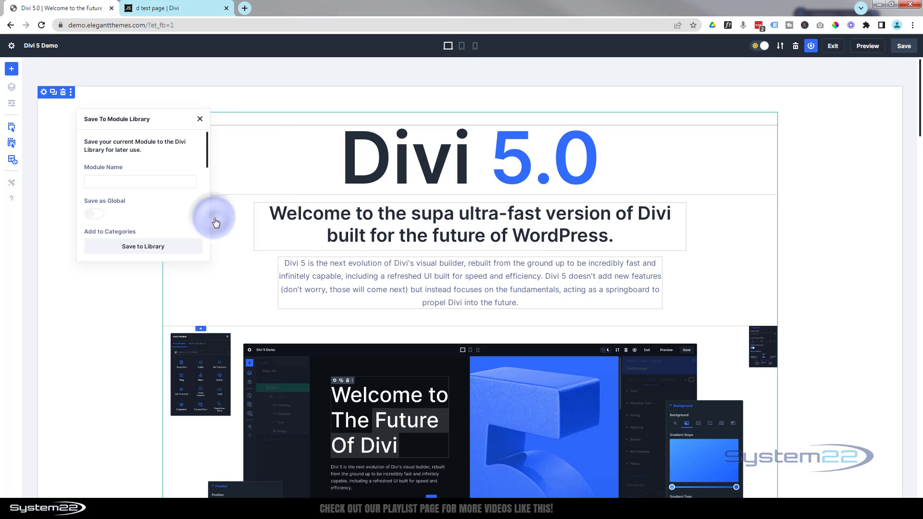
pyautogui.click(104, 179)
pyautogui.write('Title')
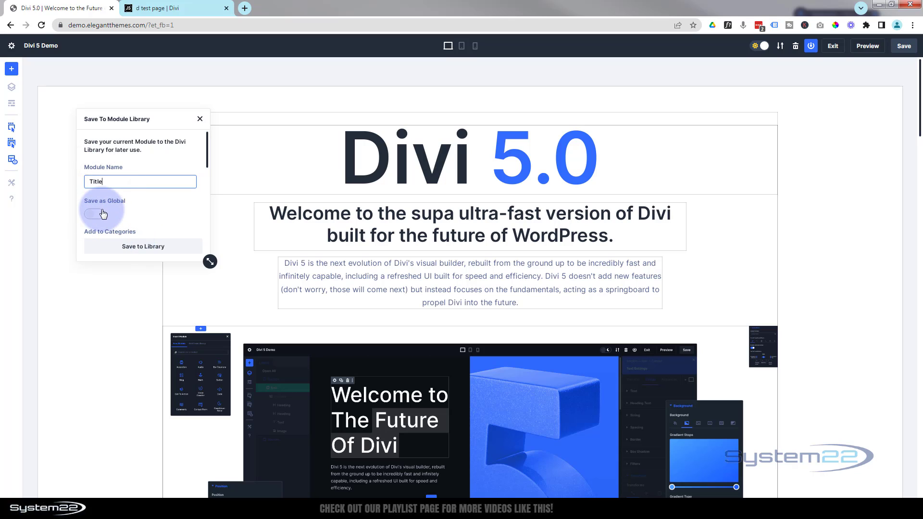
pyautogui.click(135, 244)
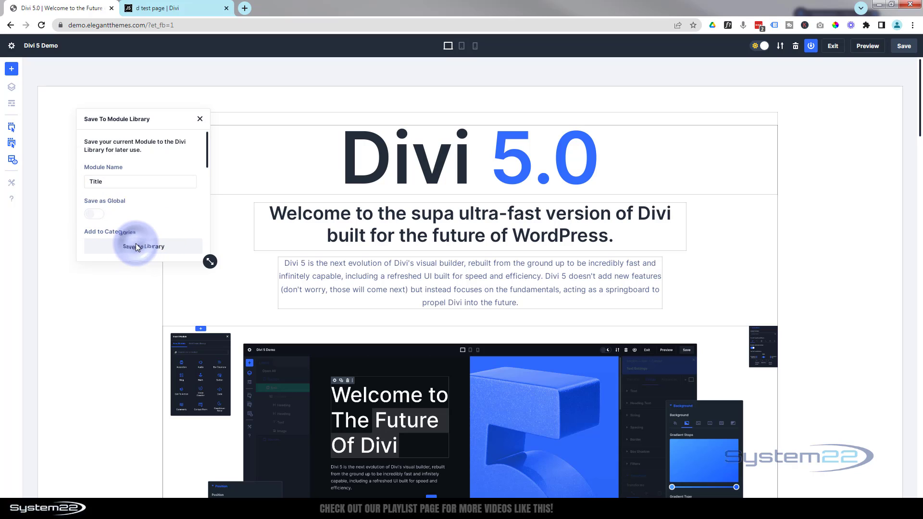
pyautogui.click(200, 120)
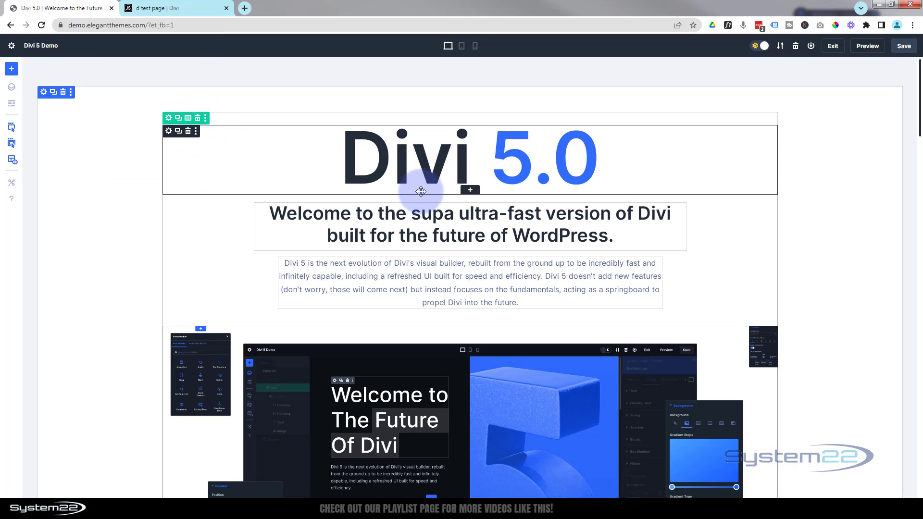
# Insert a Call To Action module below the intro paragraph, and move and enlarge its settings window over the page's right side
pyautogui.scroll(-1, 467, 237)
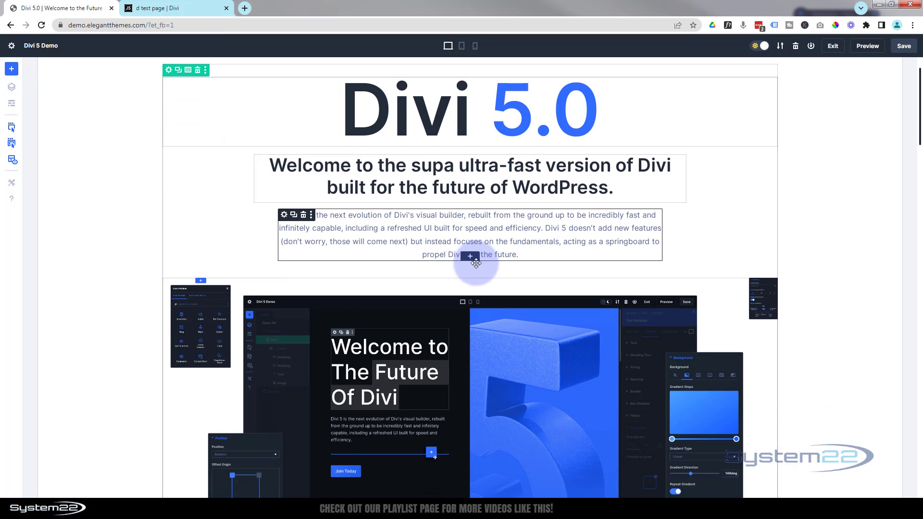
pyautogui.click(470, 257)
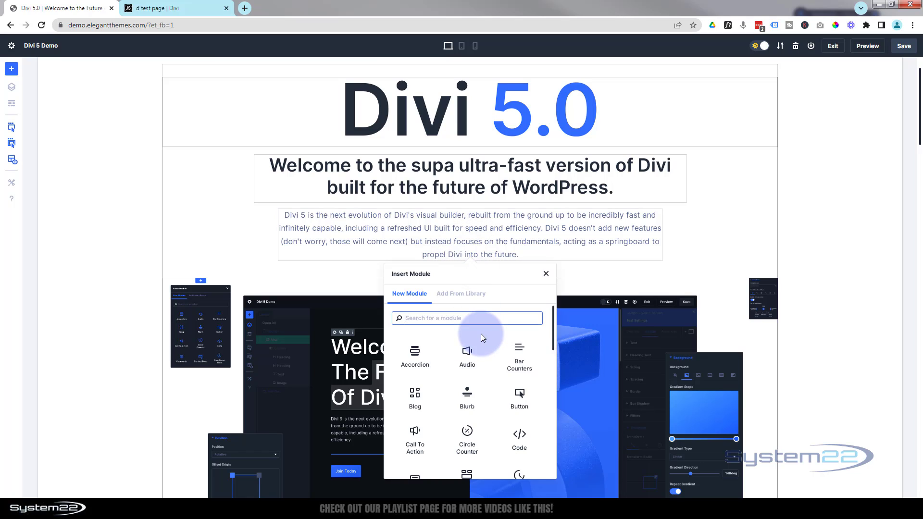
pyautogui.scroll(-2, 481, 333)
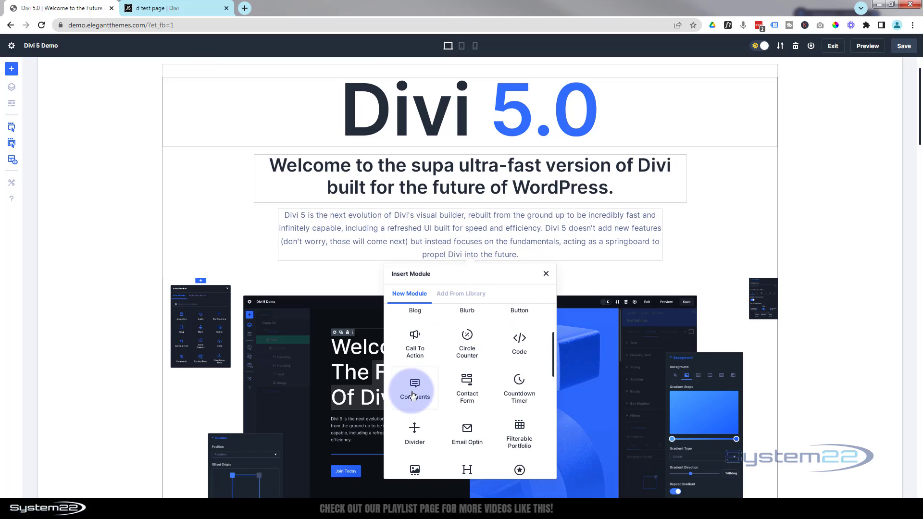
pyautogui.click(414, 347)
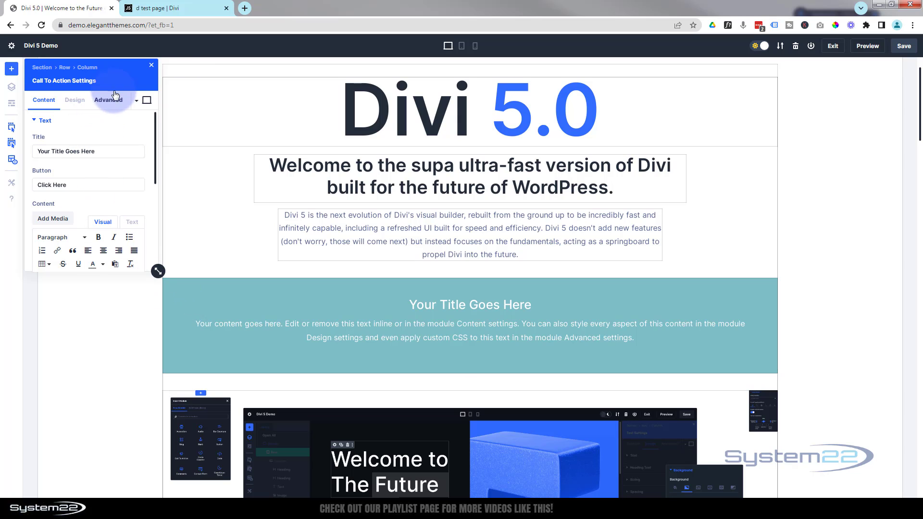
pyautogui.moveTo(119, 67); pyautogui.dragTo(703, 89)
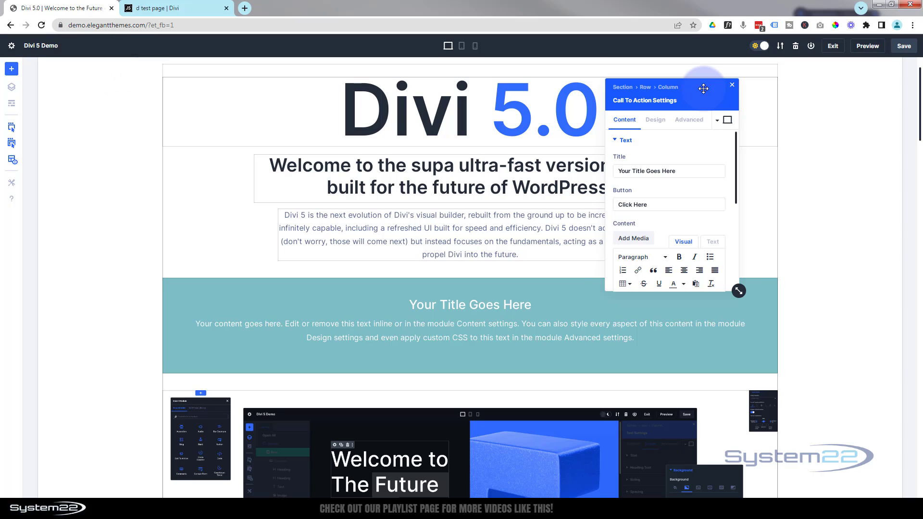
pyautogui.moveTo(739, 291); pyautogui.dragTo(832, 369)
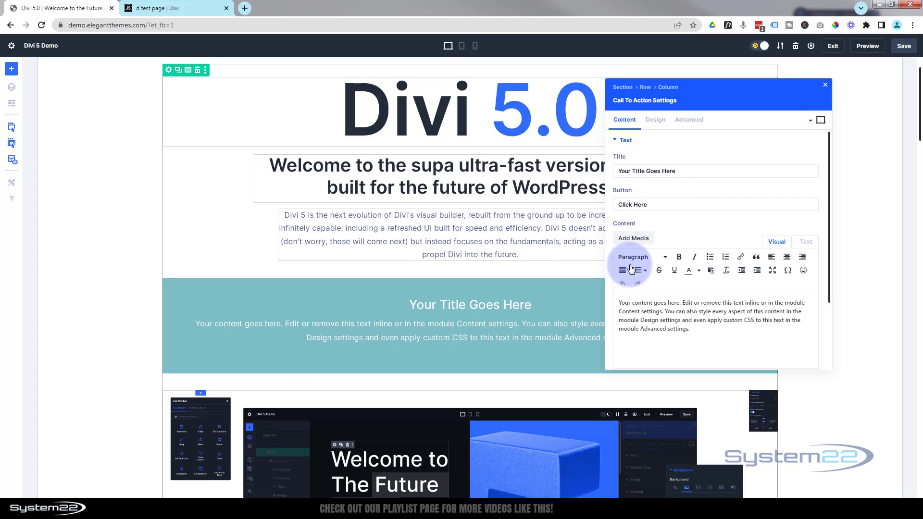
# Set the Call To Action module's Button Link URL to "#"
pyautogui.scroll(-2, 653, 265)
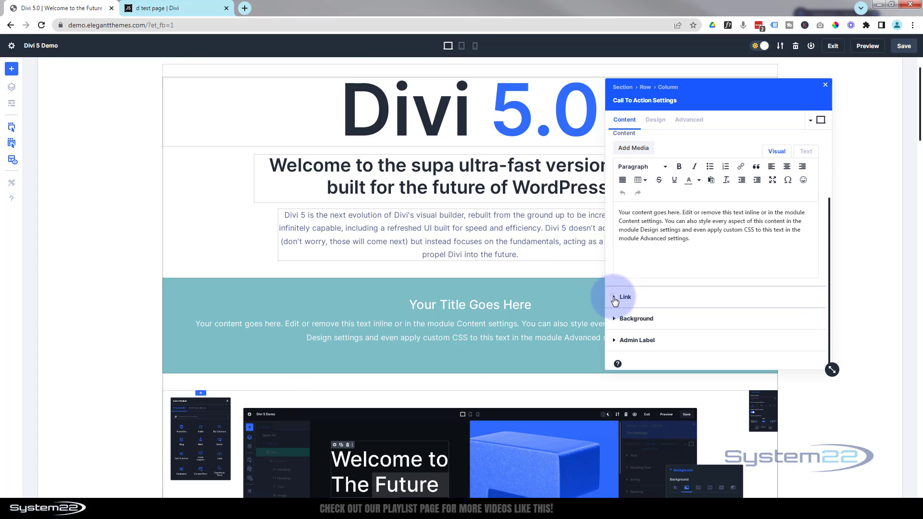
pyautogui.click(615, 299)
pyautogui.click(640, 191)
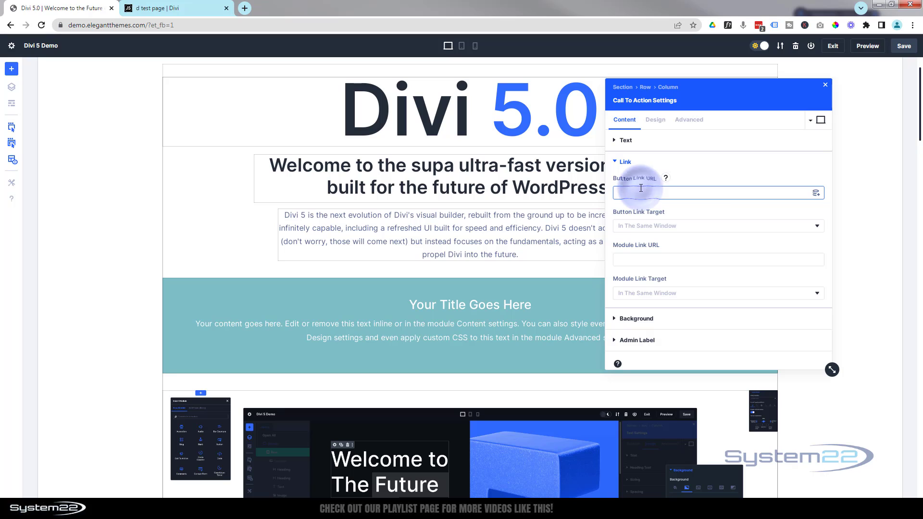
pyautogui.write('#')
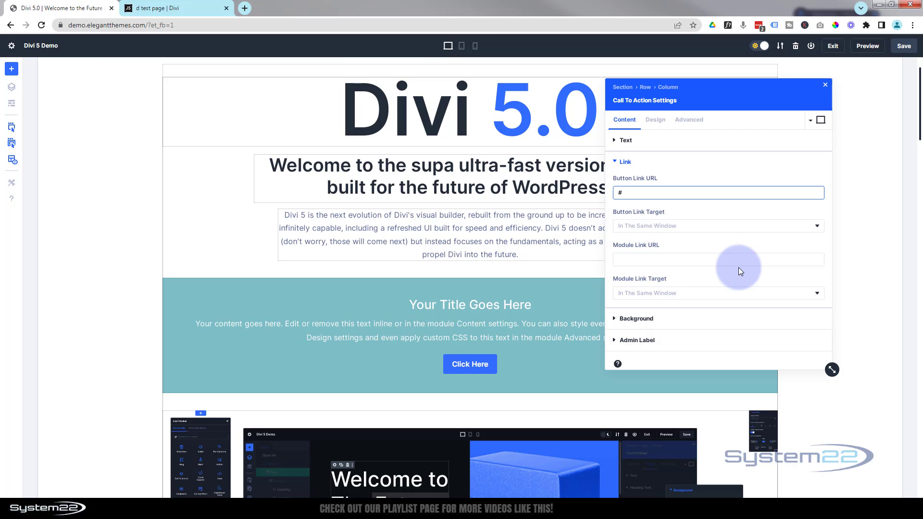
# Set the Call To Action module's background color to #ff0000, expanding the saved color swatches and collapsing them again
pyautogui.click(615, 319)
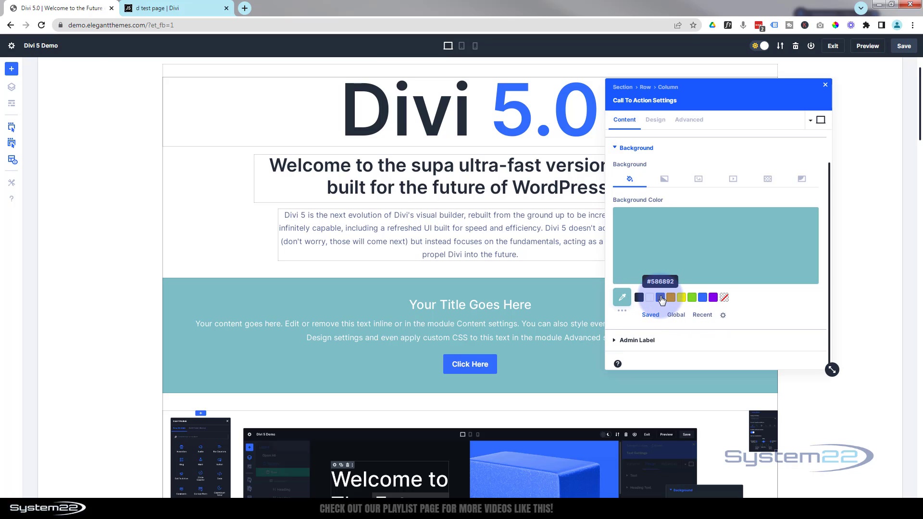
pyautogui.click(623, 312)
pyautogui.scroll(-1, 753, 322)
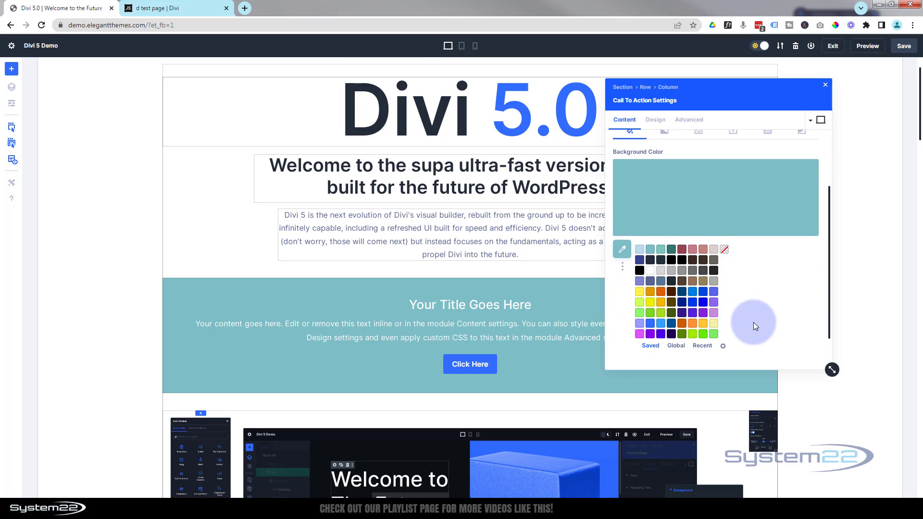
pyautogui.scroll(2, 659, 269)
pyautogui.click(659, 269)
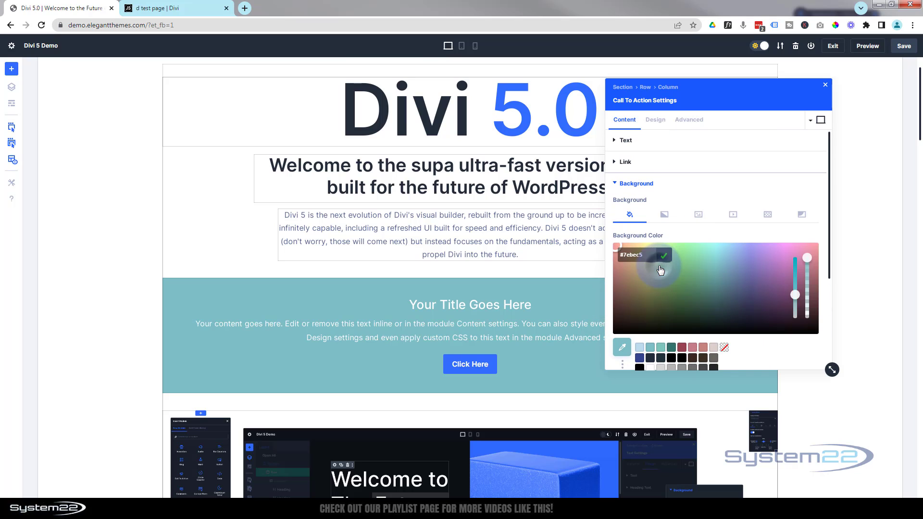
pyautogui.doubleClick(631, 253)
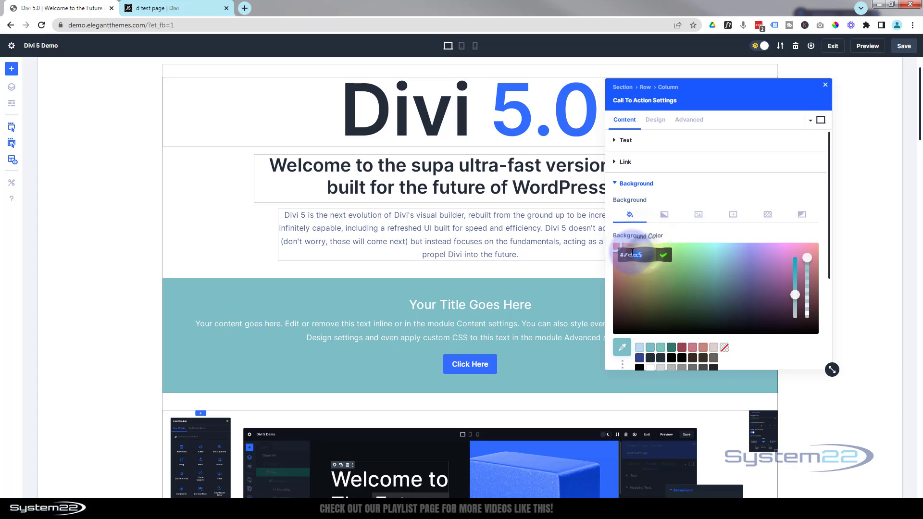
pyautogui.doubleClick(623, 254)
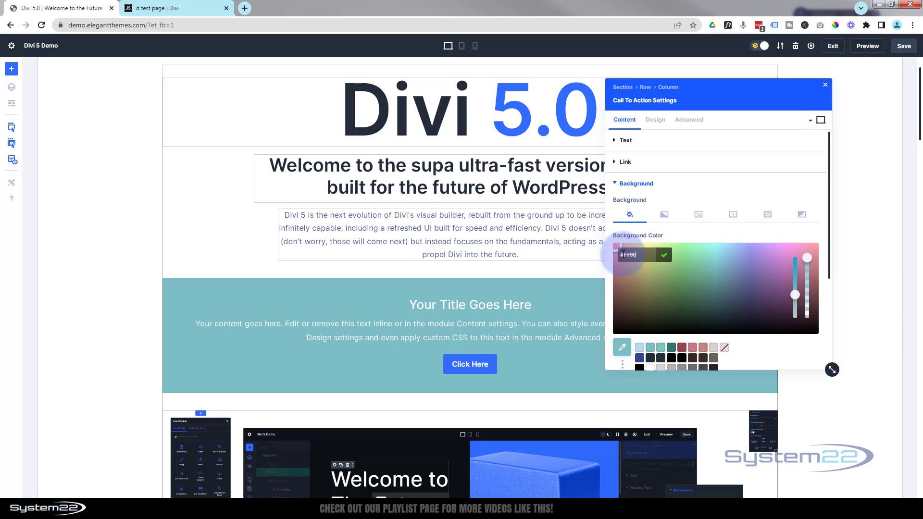
pyautogui.press('Return')
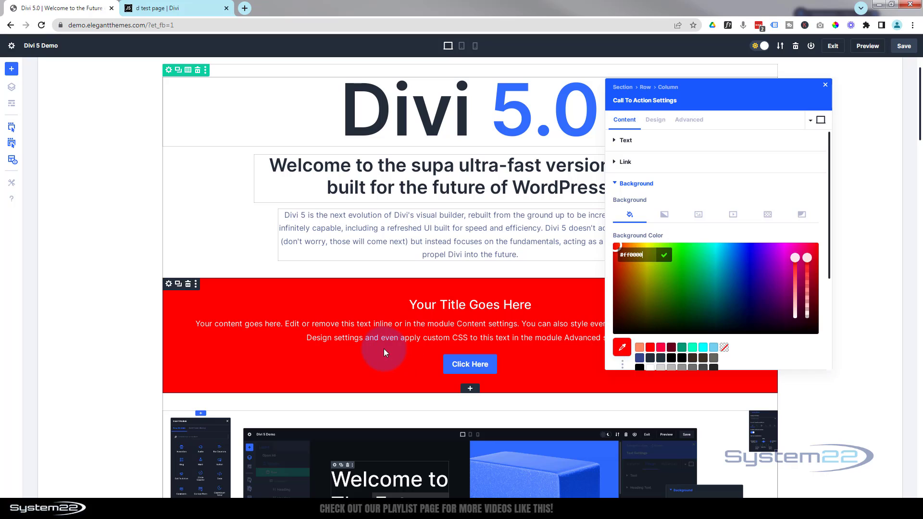
pyautogui.scroll(-2, 785, 335)
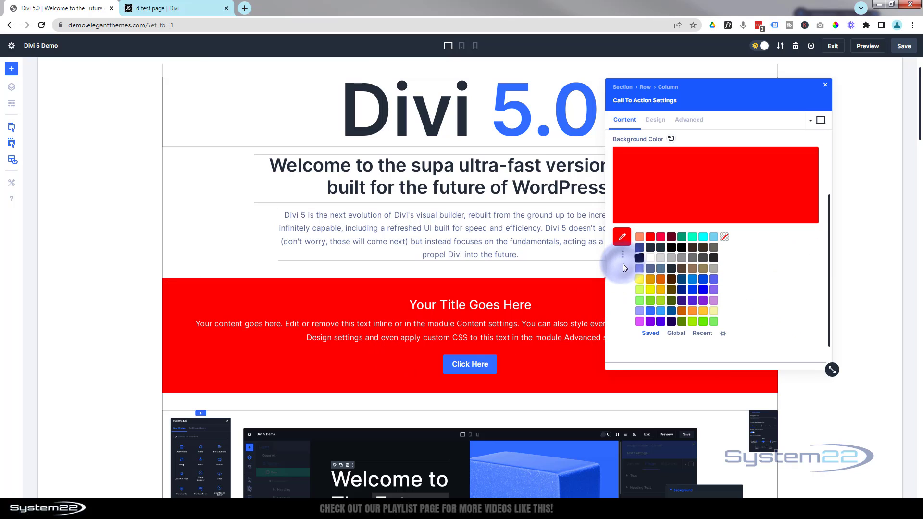
pyautogui.click(622, 264)
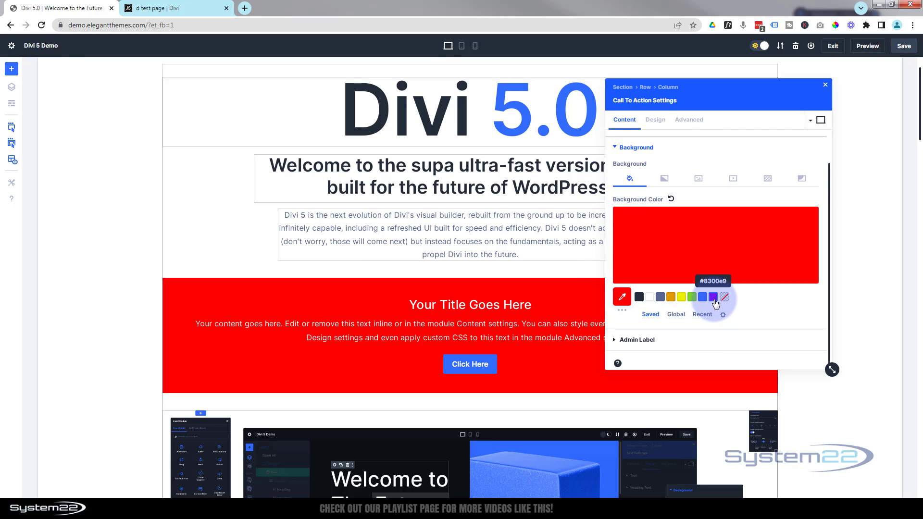
# Look through the Call To Action module's Design and Advanced settings, including the Custom CSS fields
pyautogui.click(662, 124)
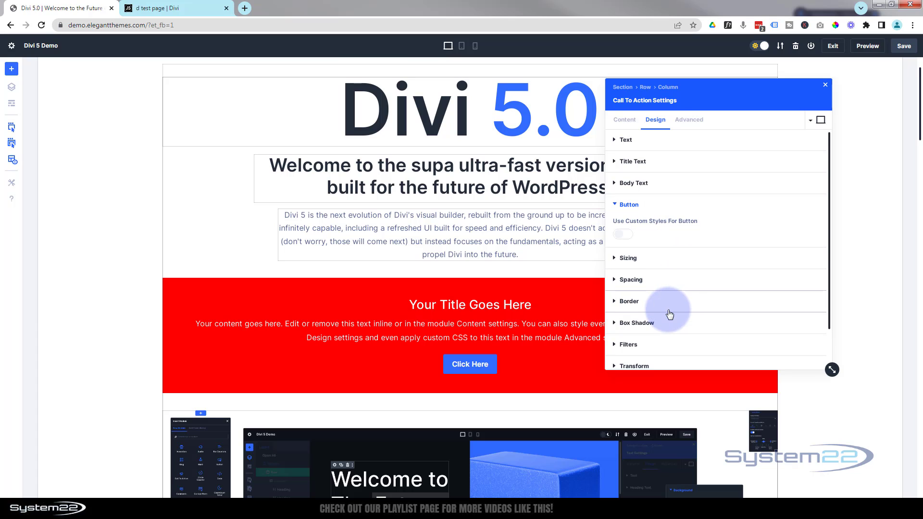
pyautogui.scroll(-1, 670, 312)
pyautogui.scroll(1, 655, 349)
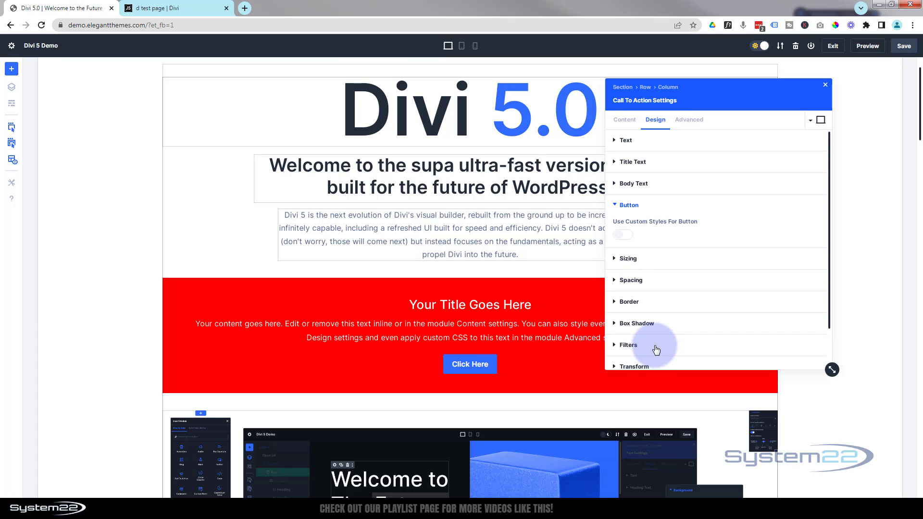
pyautogui.click(688, 120)
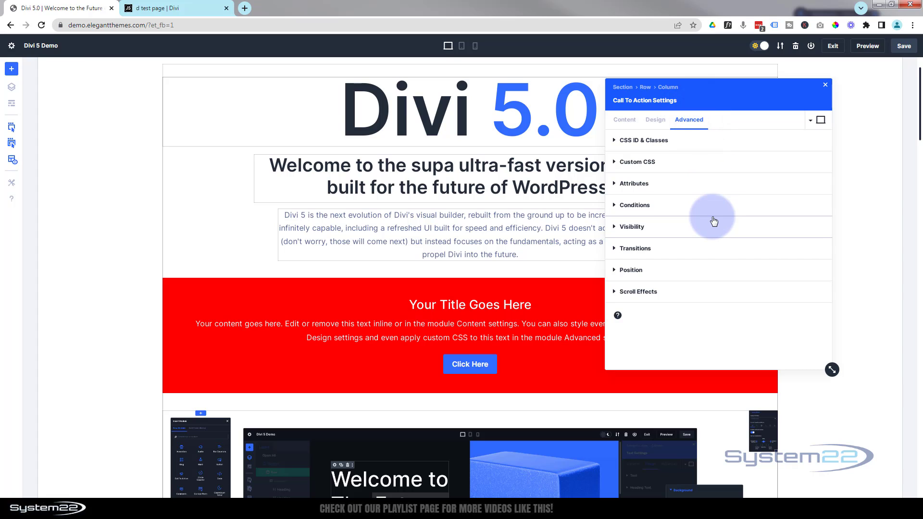
pyautogui.click(635, 161)
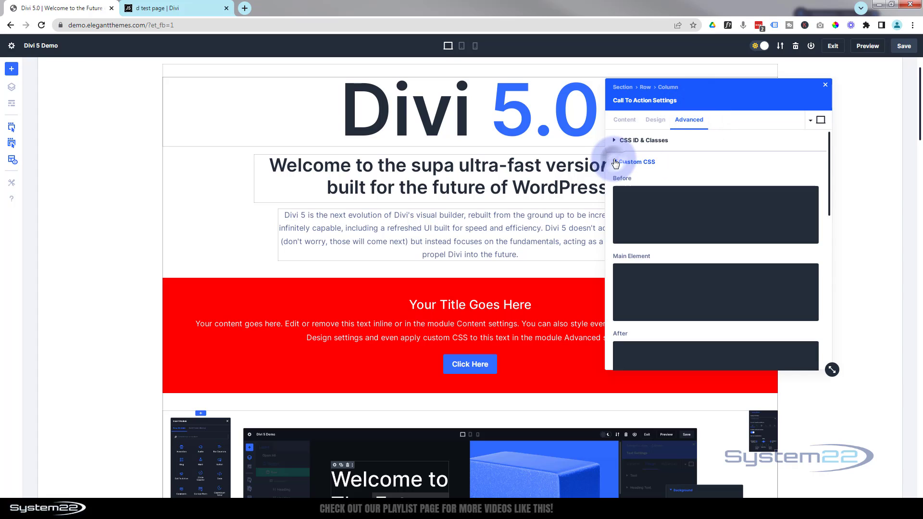
pyautogui.scroll(-6, 692, 200)
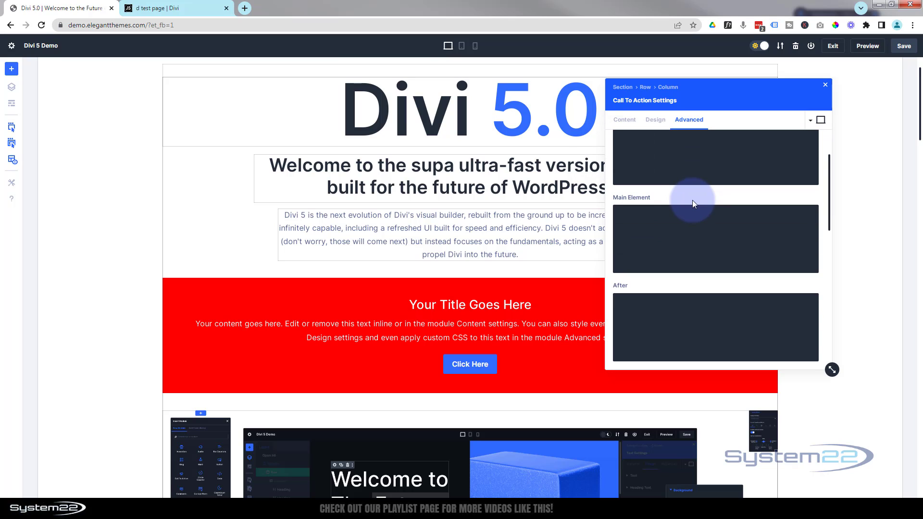
# Look through the remaining Advanced option groups and close the Call To Action settings and Page Settings windows
pyautogui.scroll(-5, 692, 200)
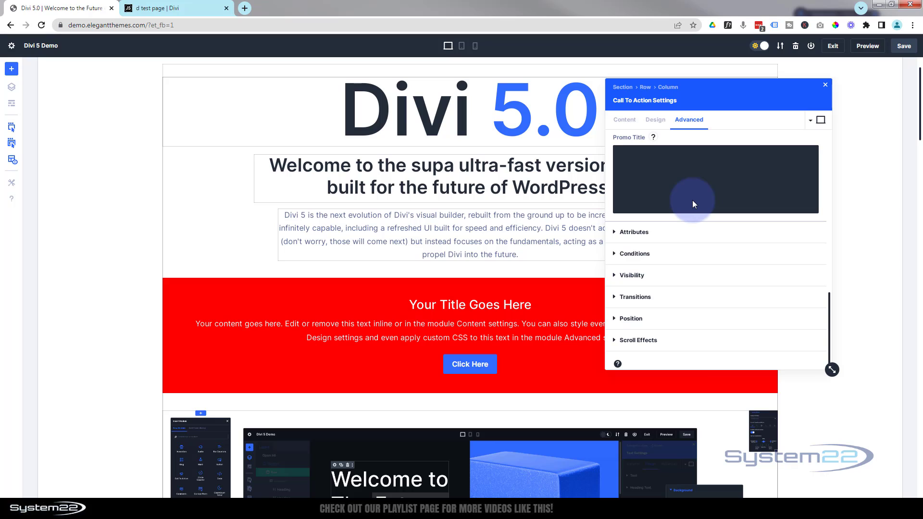
pyautogui.click(825, 89)
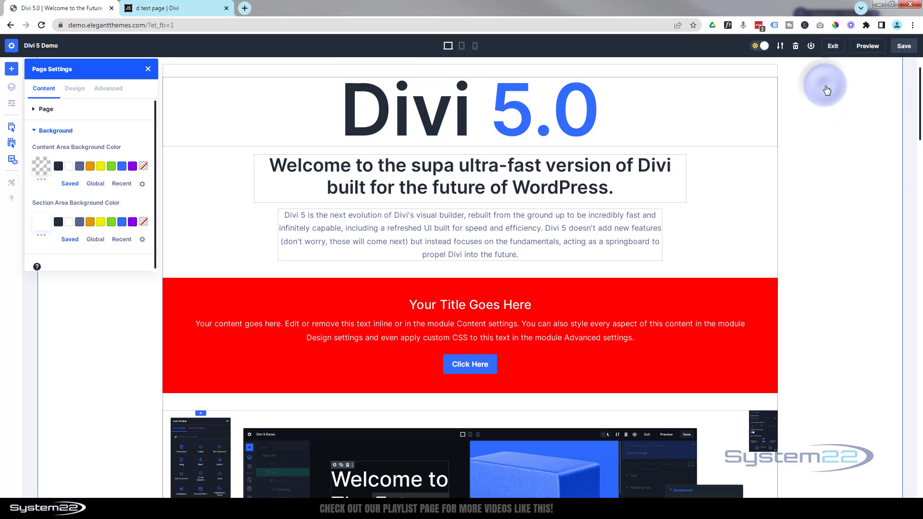
pyautogui.click(148, 69)
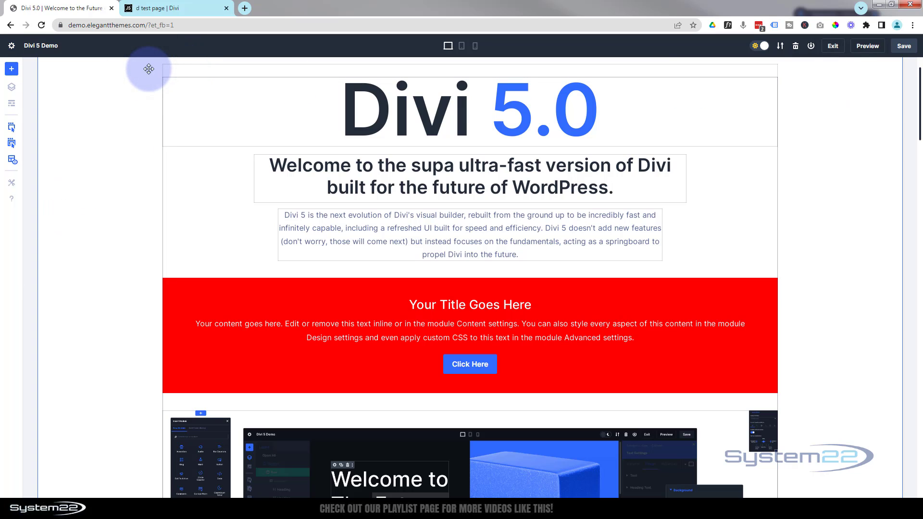
# Duplicate the blue Call To Action module twice, placing the copies in the row's two empty columns
pyautogui.scroll(1, 212, 181)
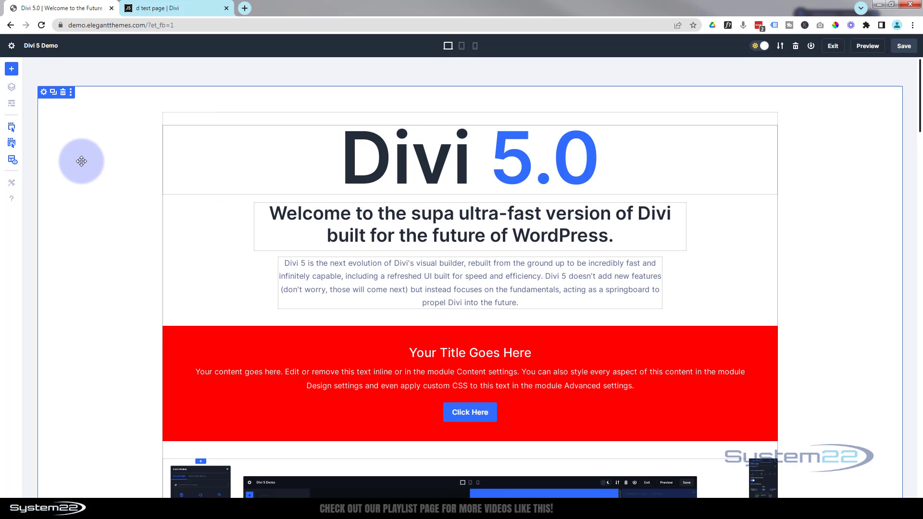
pyautogui.scroll(-10, 82, 159)
pyautogui.scroll(-5, 81, 161)
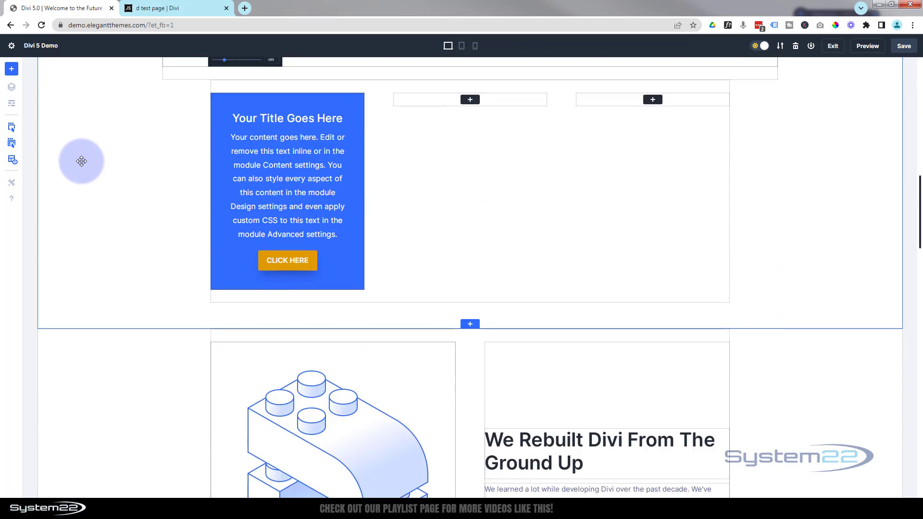
pyautogui.scroll(1, 82, 161)
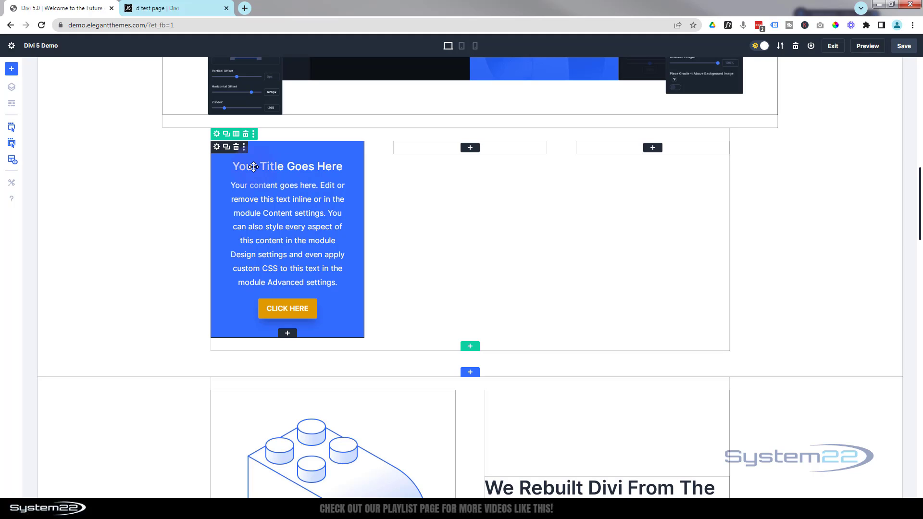
pyautogui.click(226, 148)
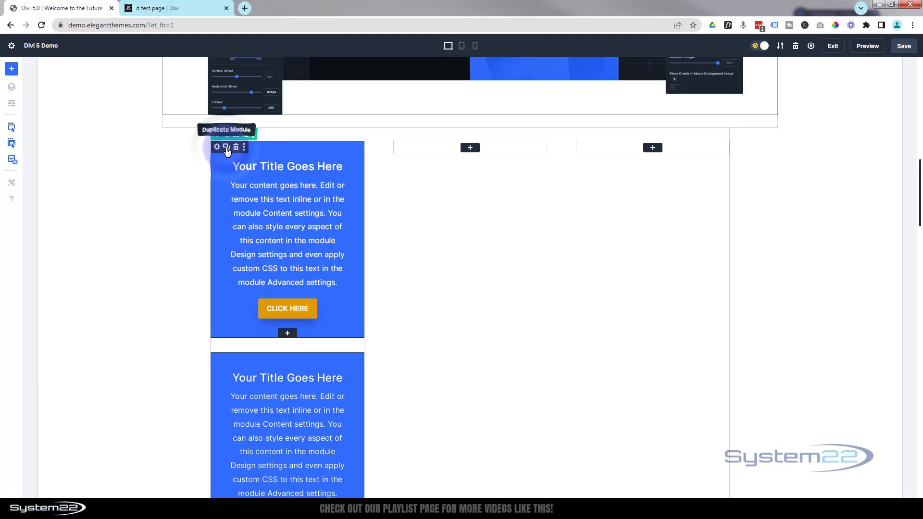
pyautogui.click(657, 146)
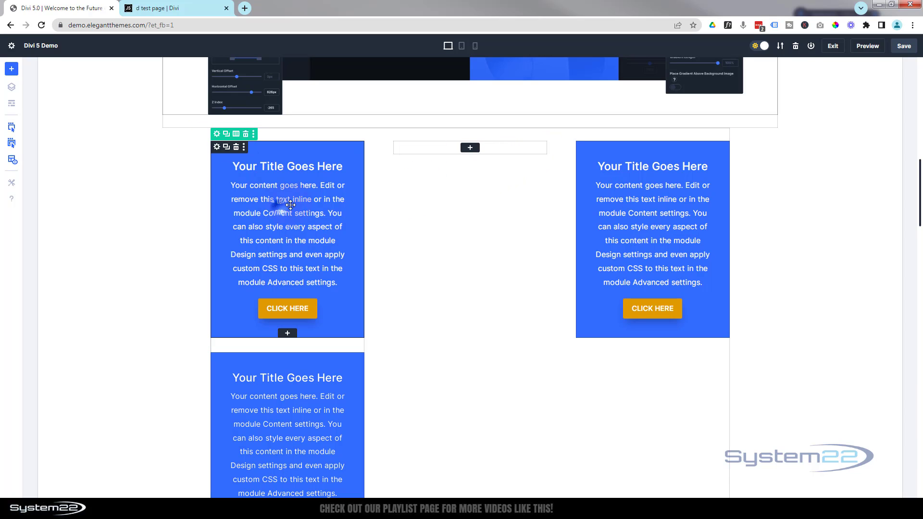
pyautogui.moveTo(290, 205); pyautogui.dragTo(487, 146)
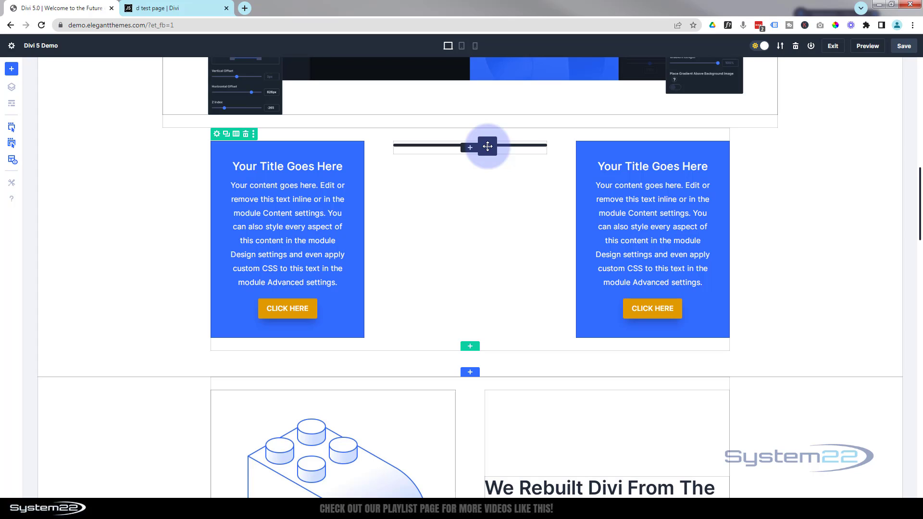
pyautogui.moveTo(488, 146); pyautogui.dragTo(487, 145)
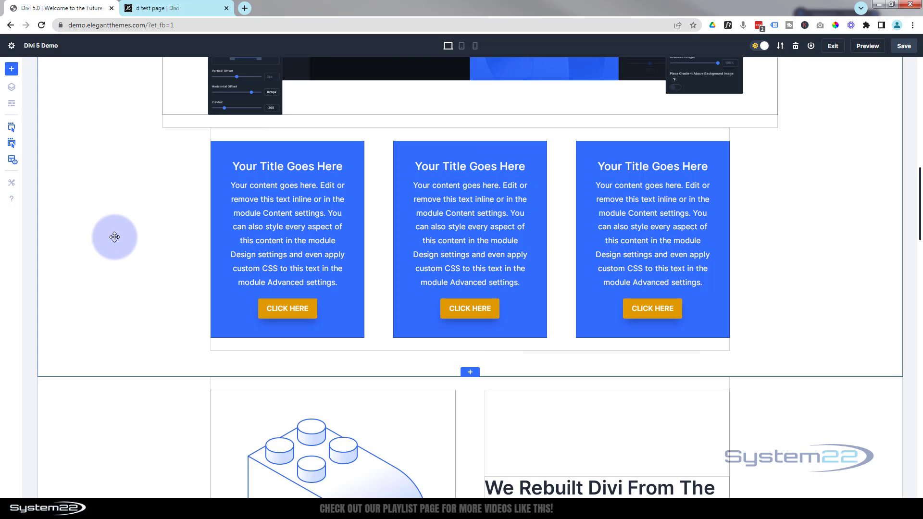
# Examine how the three blue Call To Action modules behave as the page scrolls up and down
pyautogui.scroll(-8, 114, 236)
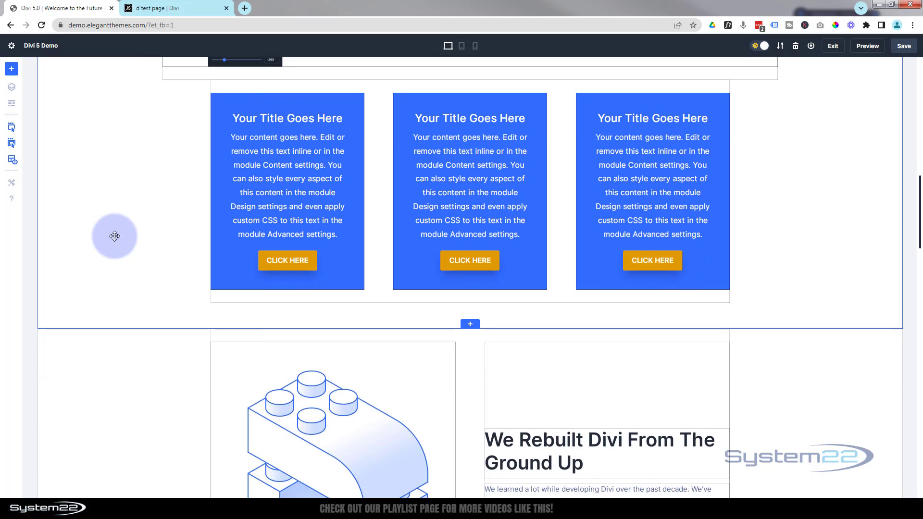
pyautogui.scroll(-2, 114, 236)
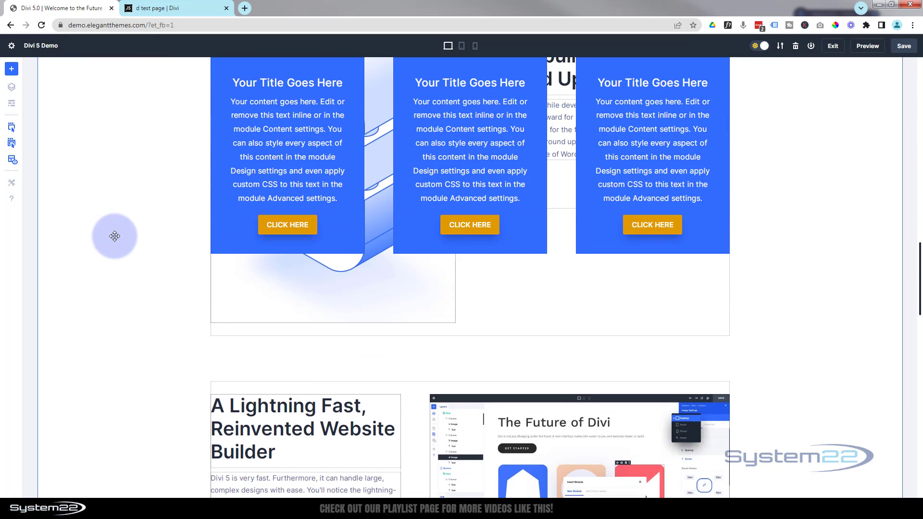
pyautogui.scroll(10, 115, 236)
pyautogui.scroll(2, 115, 236)
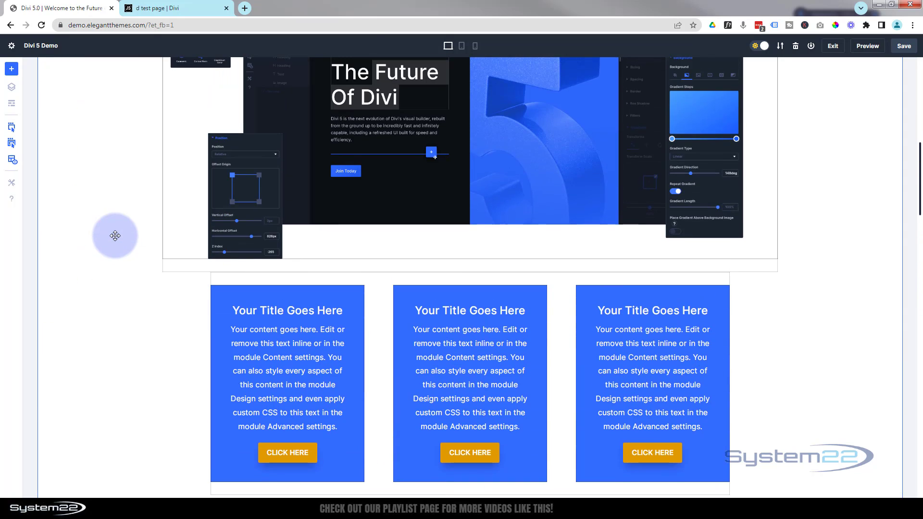
pyautogui.scroll(-5, 114, 235)
pyautogui.scroll(-4, 114, 235)
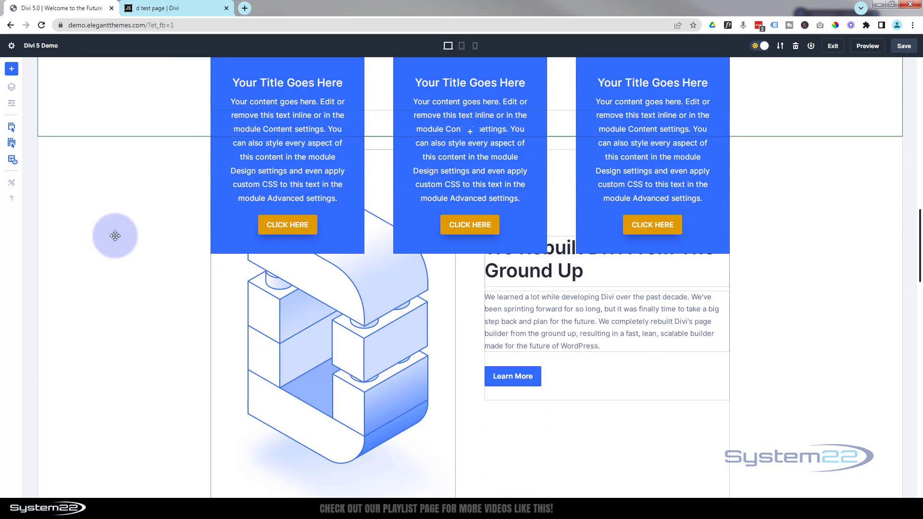
pyautogui.scroll(4, 114, 235)
pyautogui.scroll(9, 114, 235)
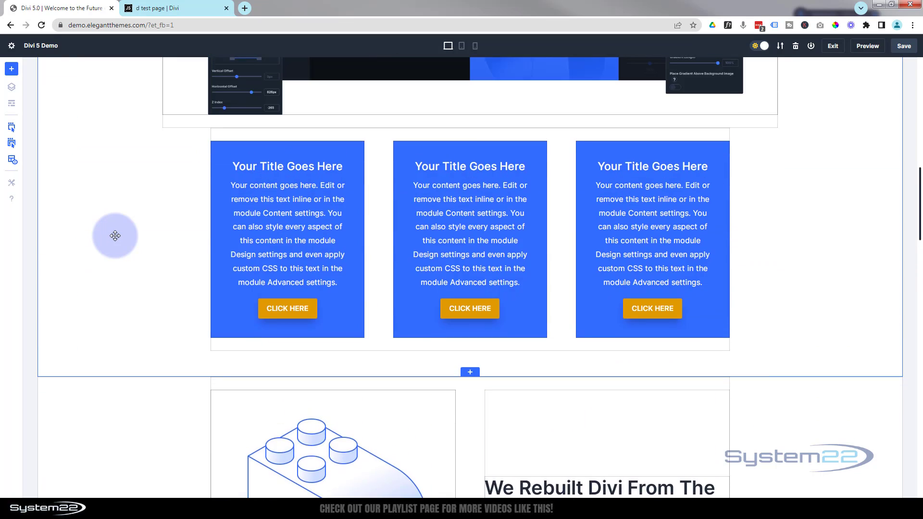
pyautogui.scroll(6, 115, 235)
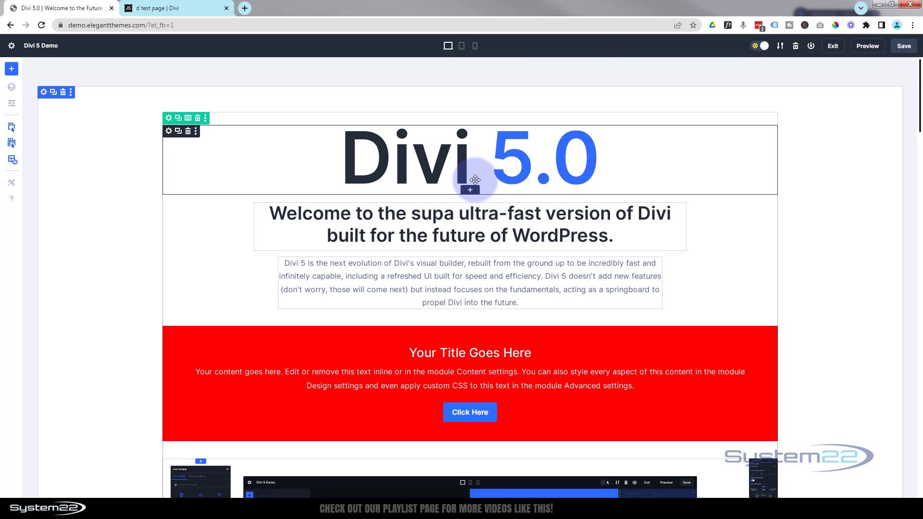
pyautogui.scroll(-10, 458, 179)
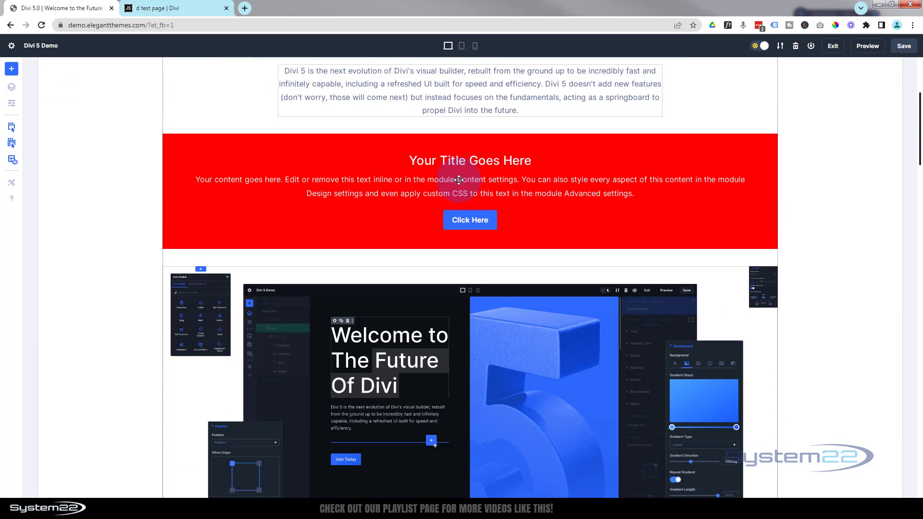
pyautogui.scroll(-3, 458, 180)
pyautogui.scroll(10, 458, 180)
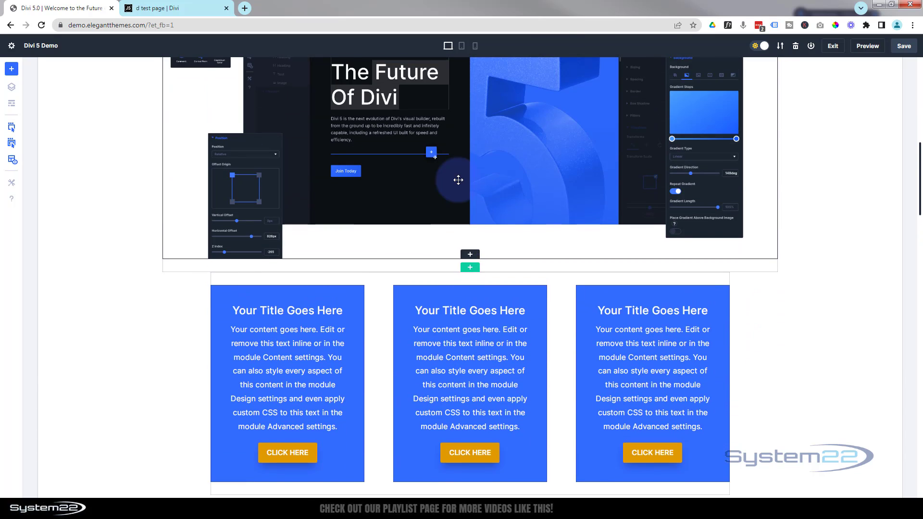
pyautogui.scroll(2, 458, 180)
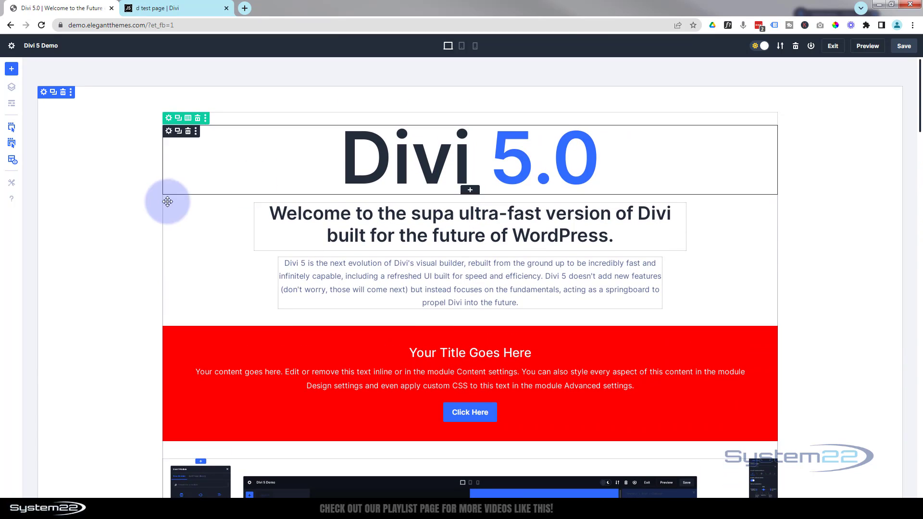
# Switch the builder interface to dark mode and back to light mode
pyautogui.click(756, 47)
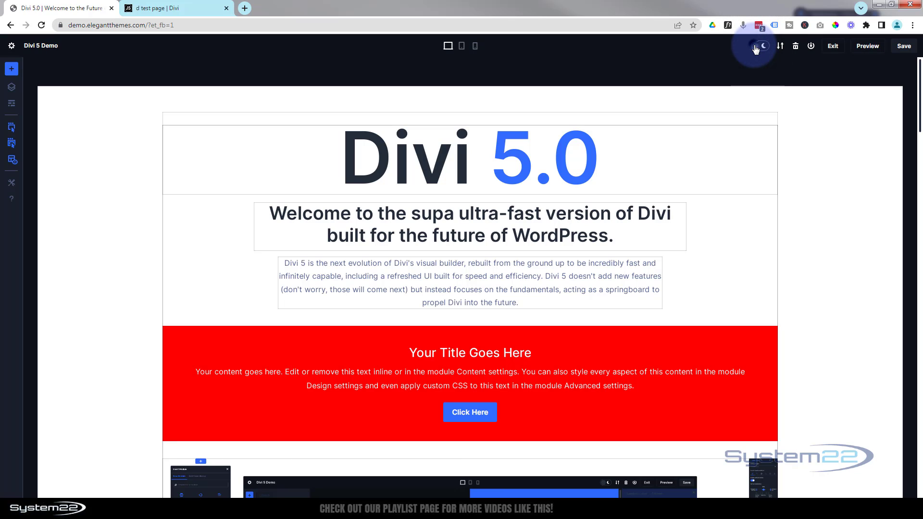
pyautogui.click(756, 46)
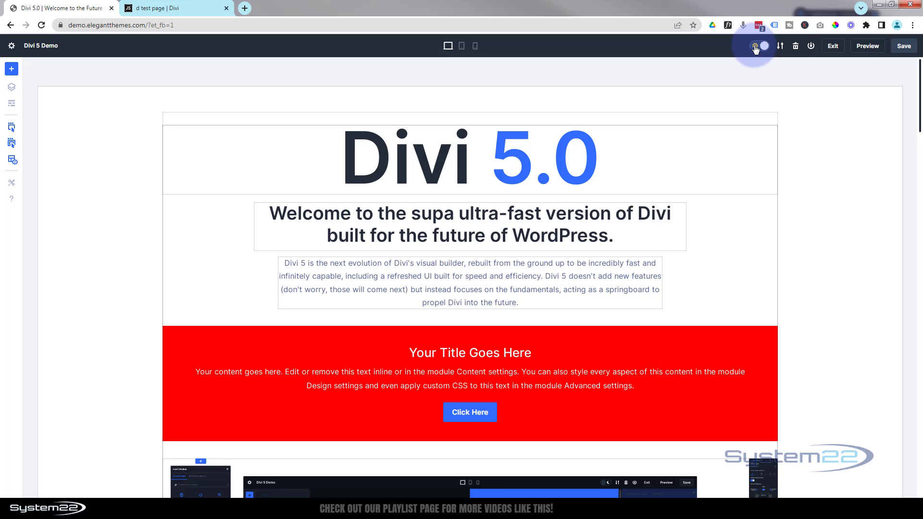
# Examine the page from its heading down to the Nimble API section and back, checking how smoothly the builder scrolls
pyautogui.scroll(-7, 619, 127)
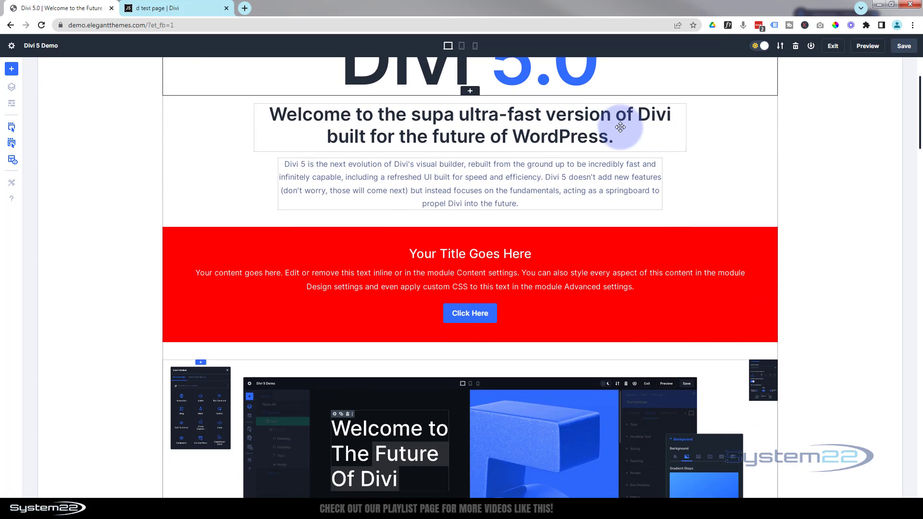
pyautogui.scroll(-7, 620, 127)
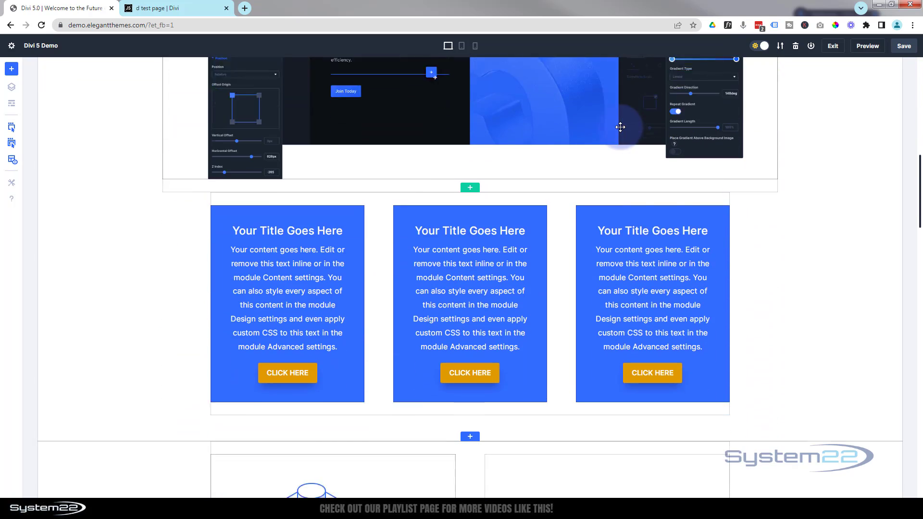
pyautogui.scroll(-6, 620, 126)
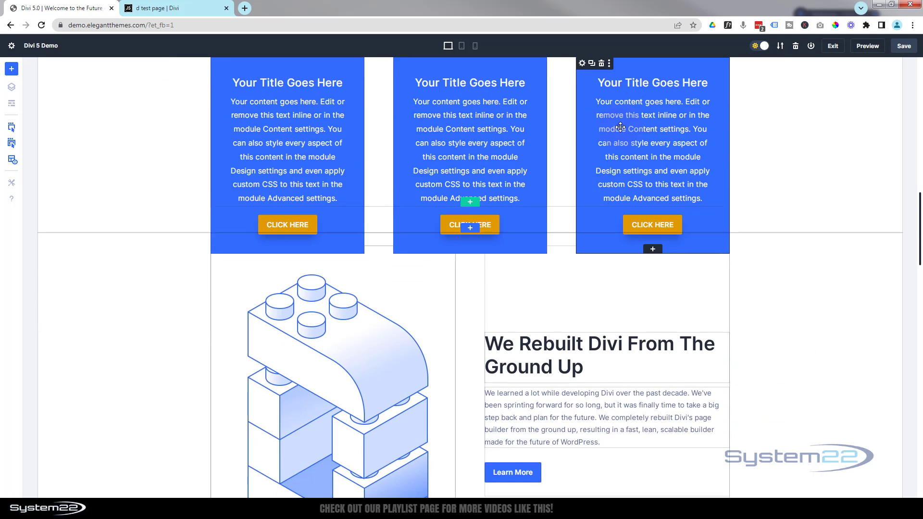
pyautogui.scroll(-5, 620, 127)
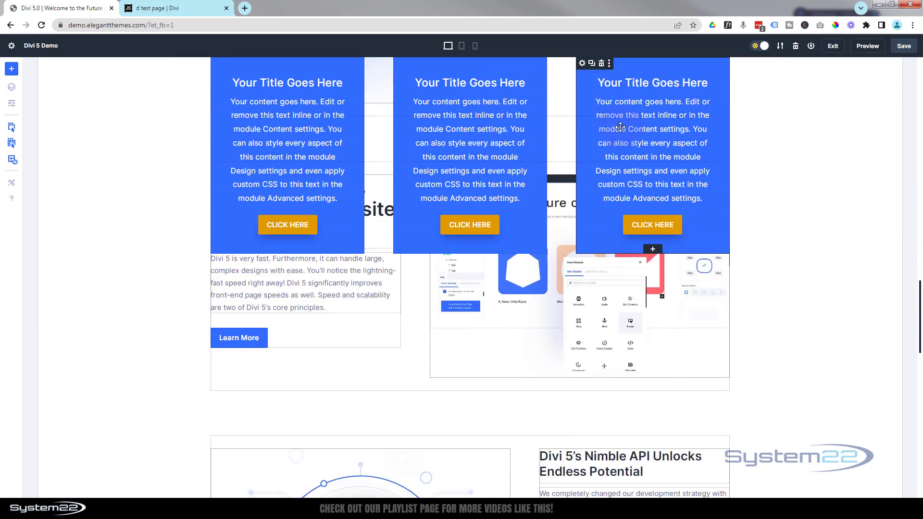
pyautogui.scroll(-3, 620, 127)
pyautogui.scroll(8, 620, 127)
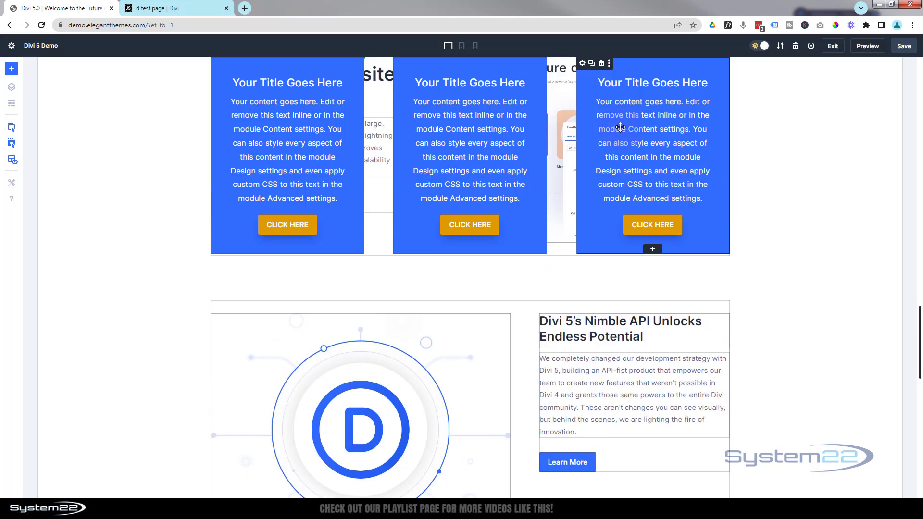
pyautogui.scroll(10, 620, 127)
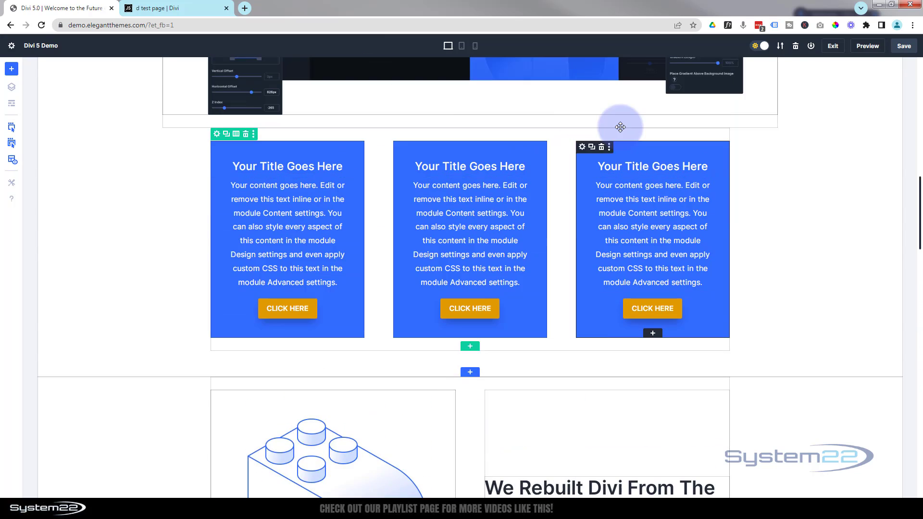
pyautogui.scroll(5, 620, 127)
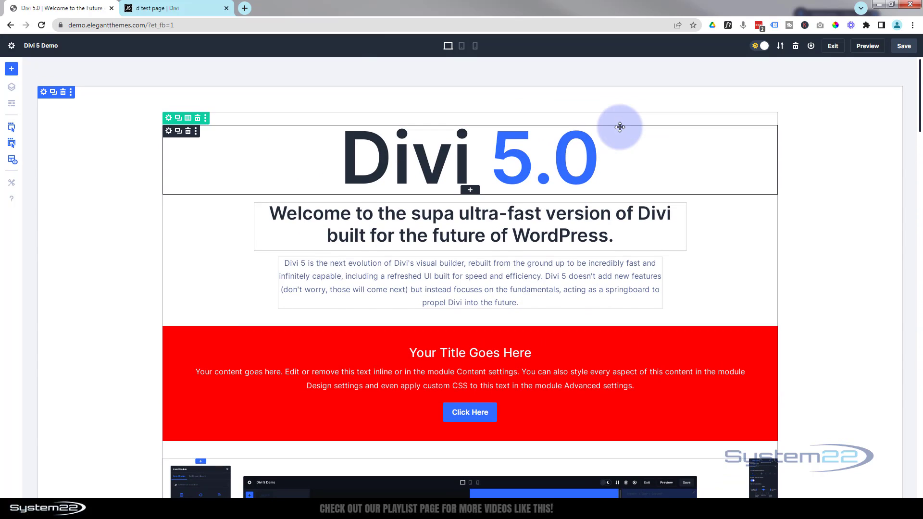
# Switch to the current Divi test page and close its Insert Module window
pyautogui.click(153, 8)
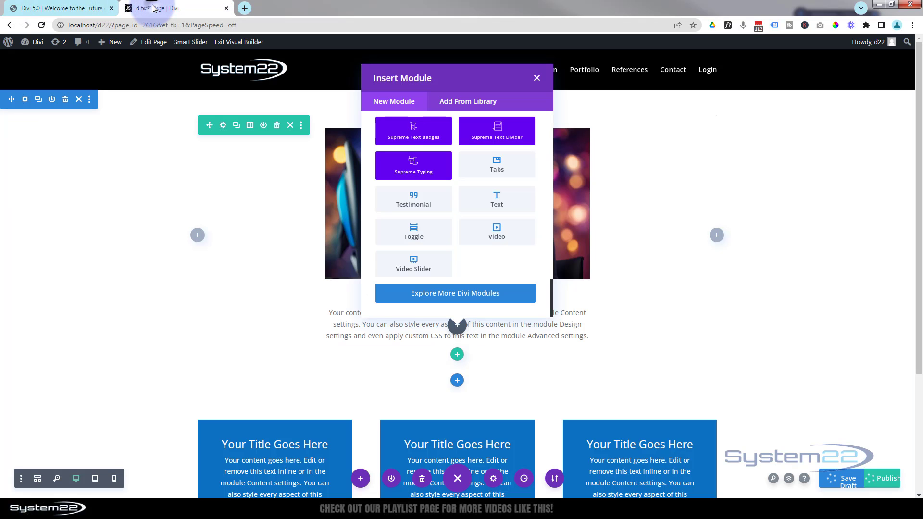
pyautogui.click(537, 79)
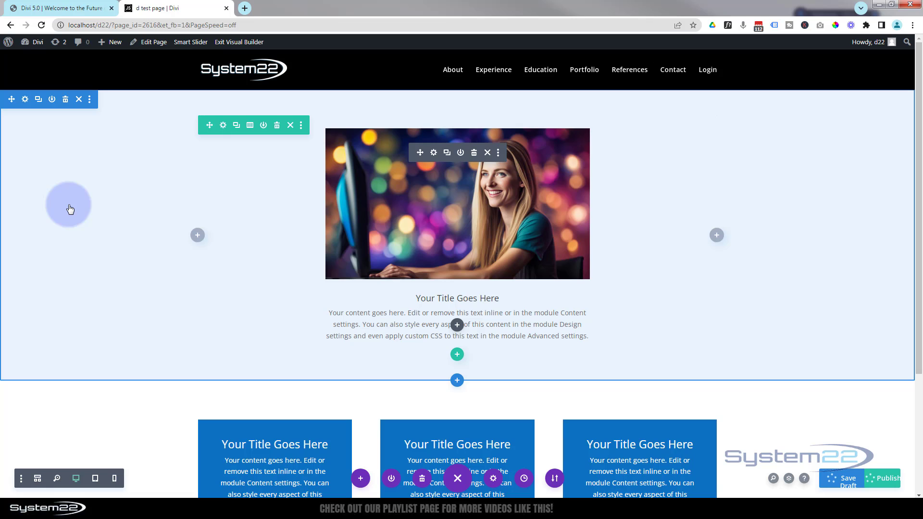
# Return to the Divi 5.0 demo page and review its layout down to the three blue Call To Action modules
pyautogui.click(43, 8)
pyautogui.click(128, 274)
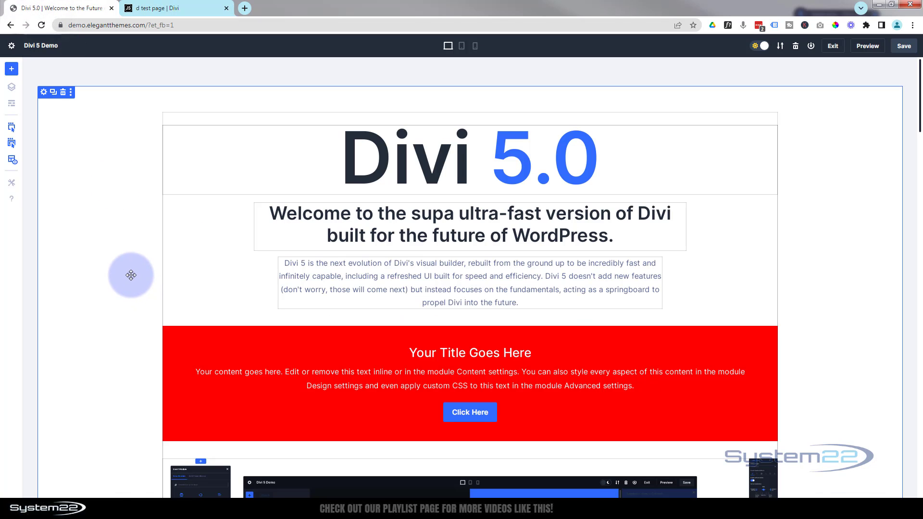
pyautogui.scroll(-2, 131, 275)
pyautogui.scroll(-10, 131, 274)
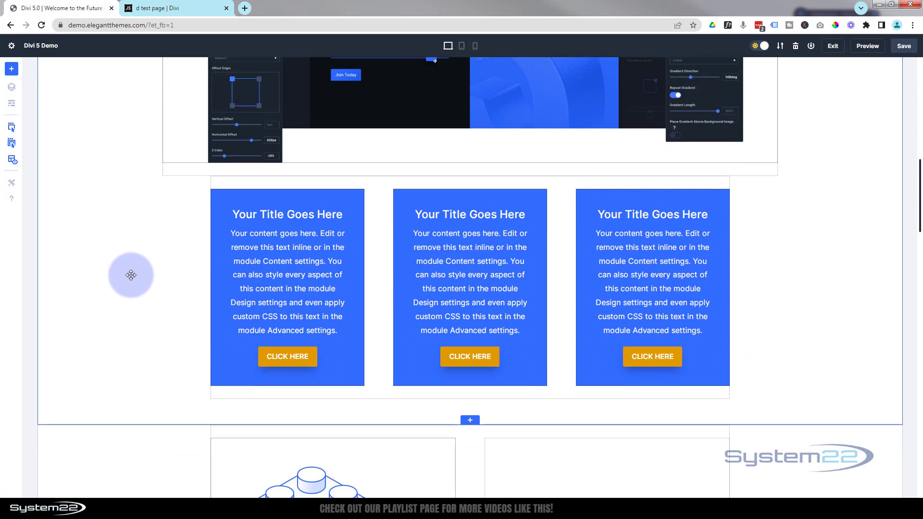
pyautogui.scroll(2, 131, 274)
pyautogui.scroll(10, 131, 275)
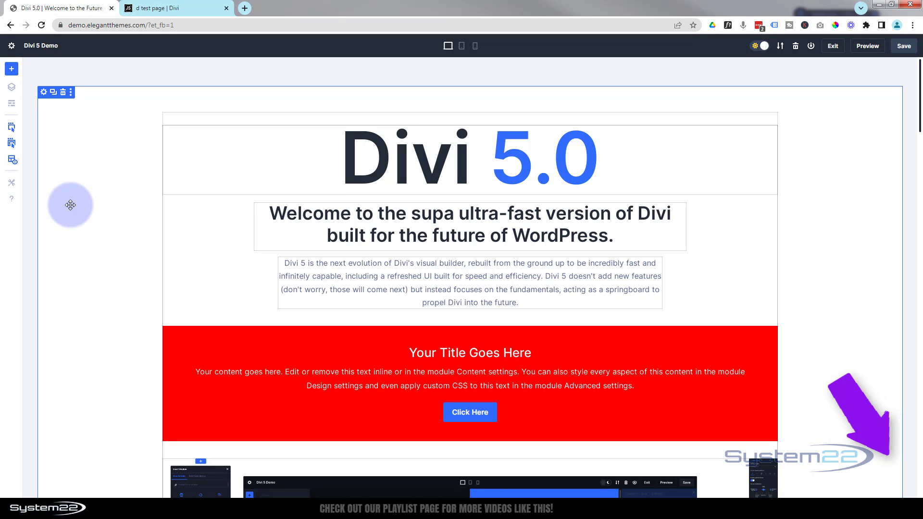
# Save the current Divi test page as a draft and exit its Visual Builder
pyautogui.click(160, 9)
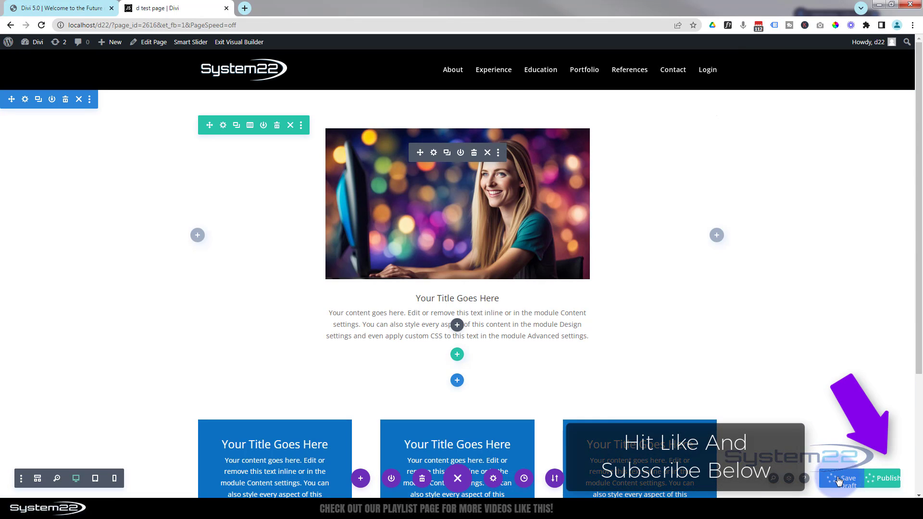
pyautogui.click(838, 481)
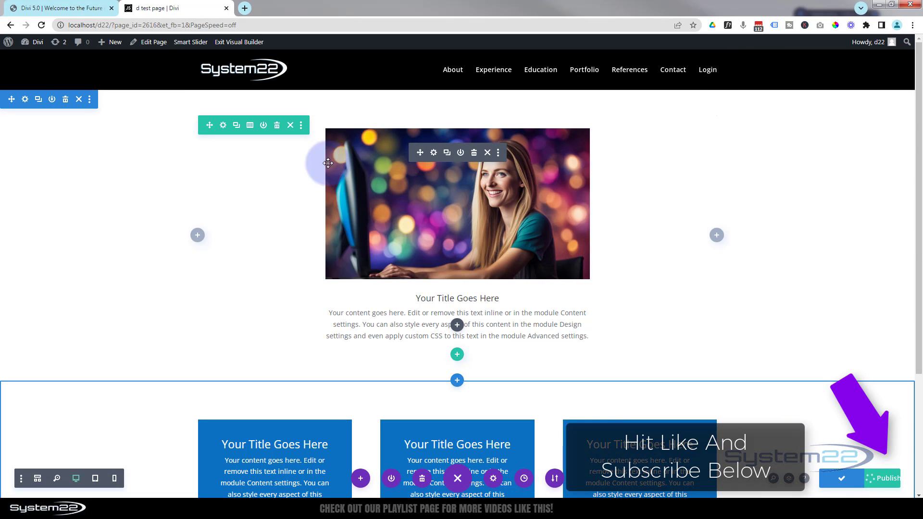
pyautogui.click(233, 43)
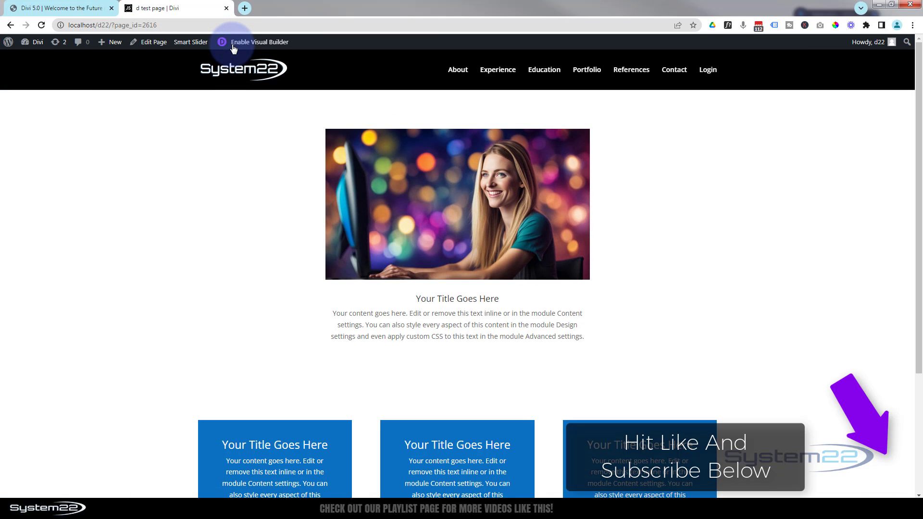
# Switch back to the Divi 5.0 demo page and look over the red banner and blue Call To Action modules once more
pyautogui.click(74, 8)
pyautogui.scroll(-2, 85, 253)
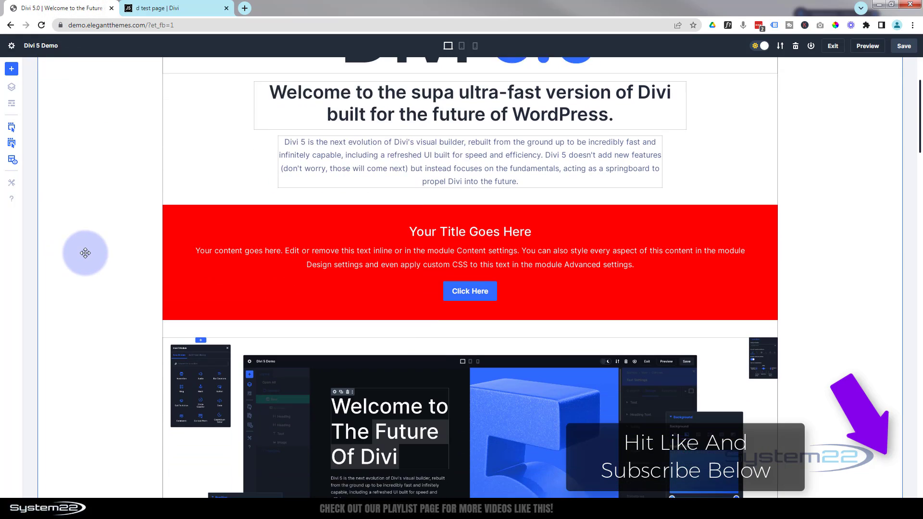
pyautogui.scroll(-7, 86, 253)
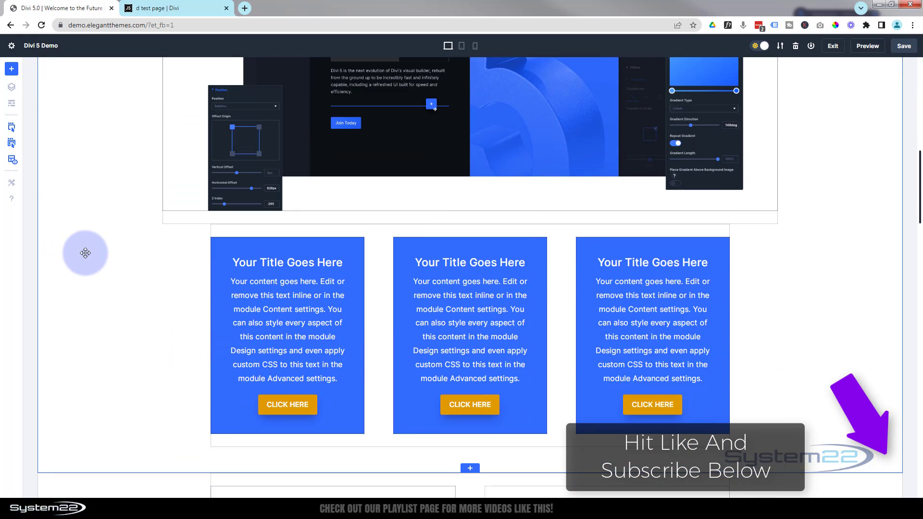
pyautogui.scroll(8, 86, 253)
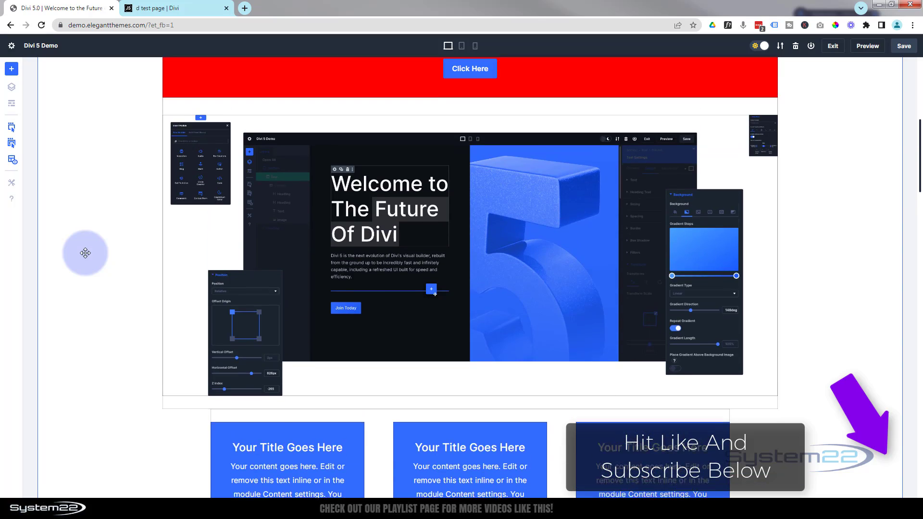
pyautogui.scroll(2, 85, 253)
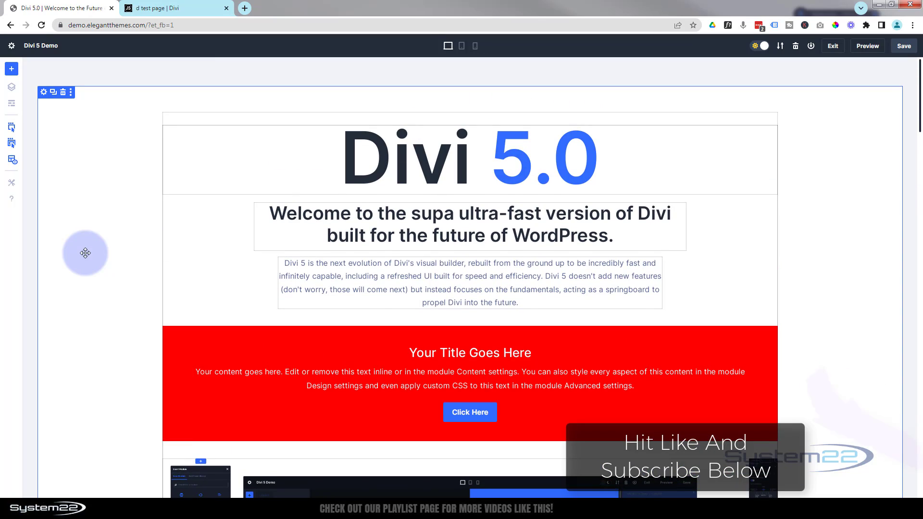